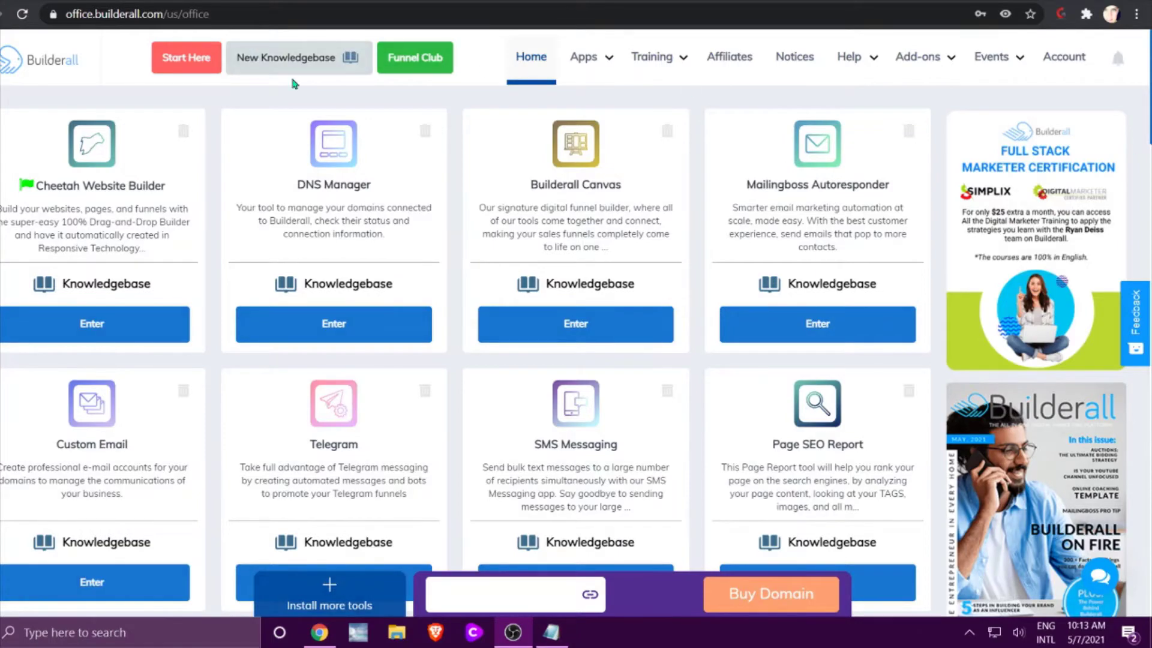
- Open the Mailingboss Autoresponder from the Builderall apps and bring up its mailing lists page
{"action": "mouse_move", "coordinate": [596, 58]}
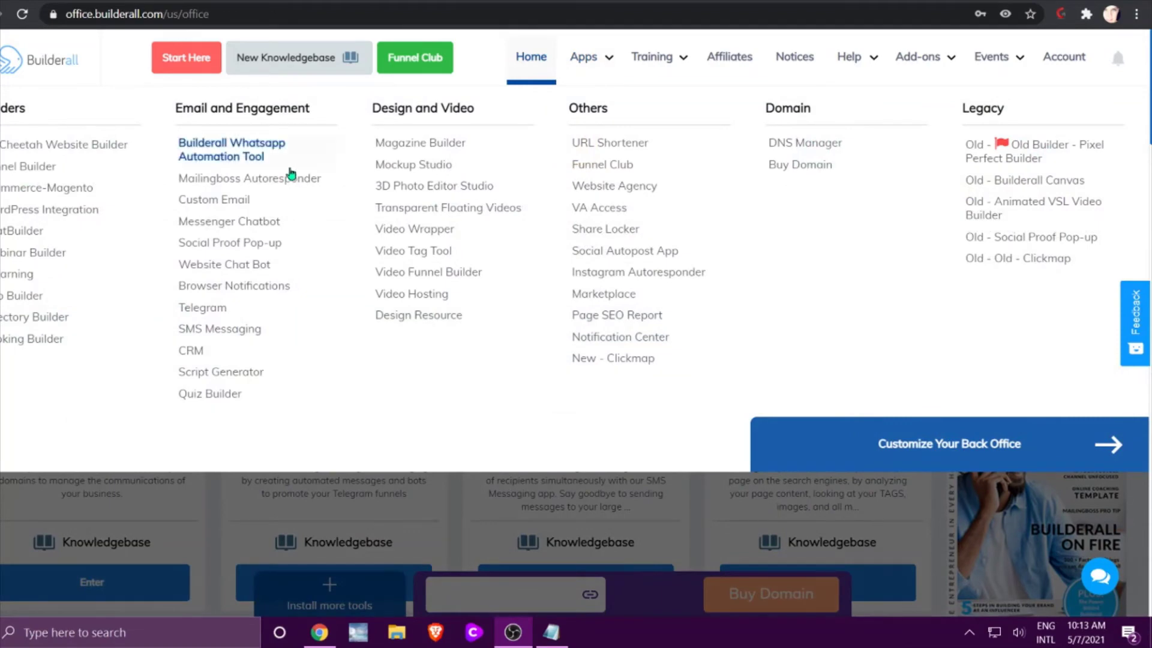
{"action": "left_click", "coordinate": [294, 180]}
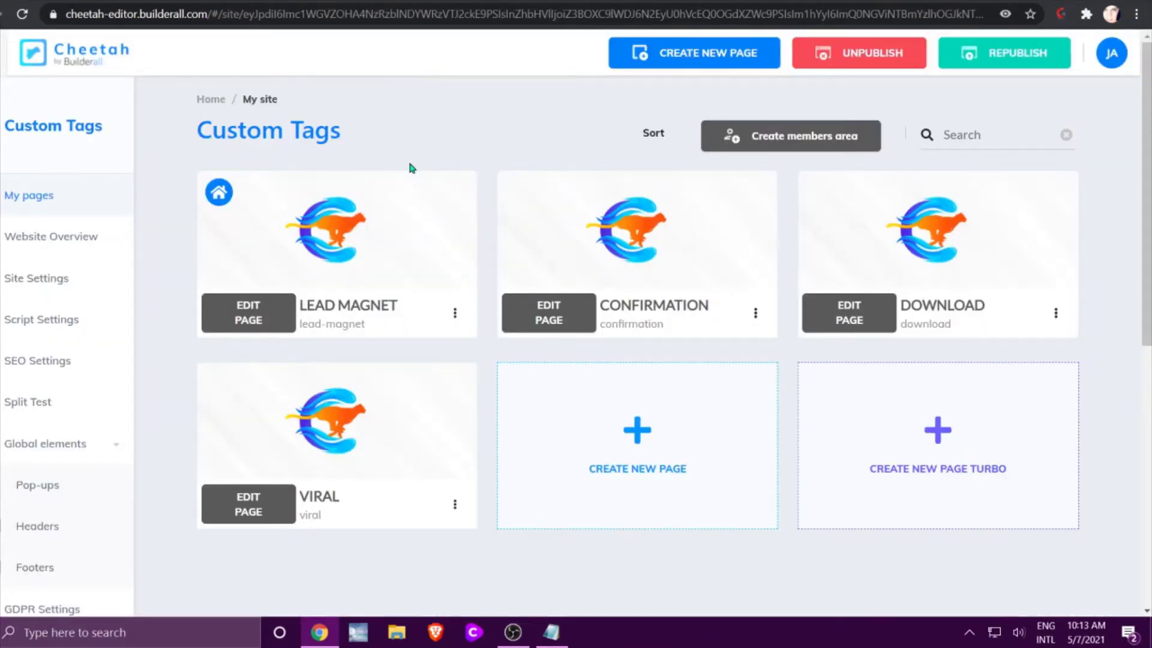
{"action": "mouse_move", "coordinate": [542, 202]}
{"action": "left_click", "coordinate": [230, 2]}
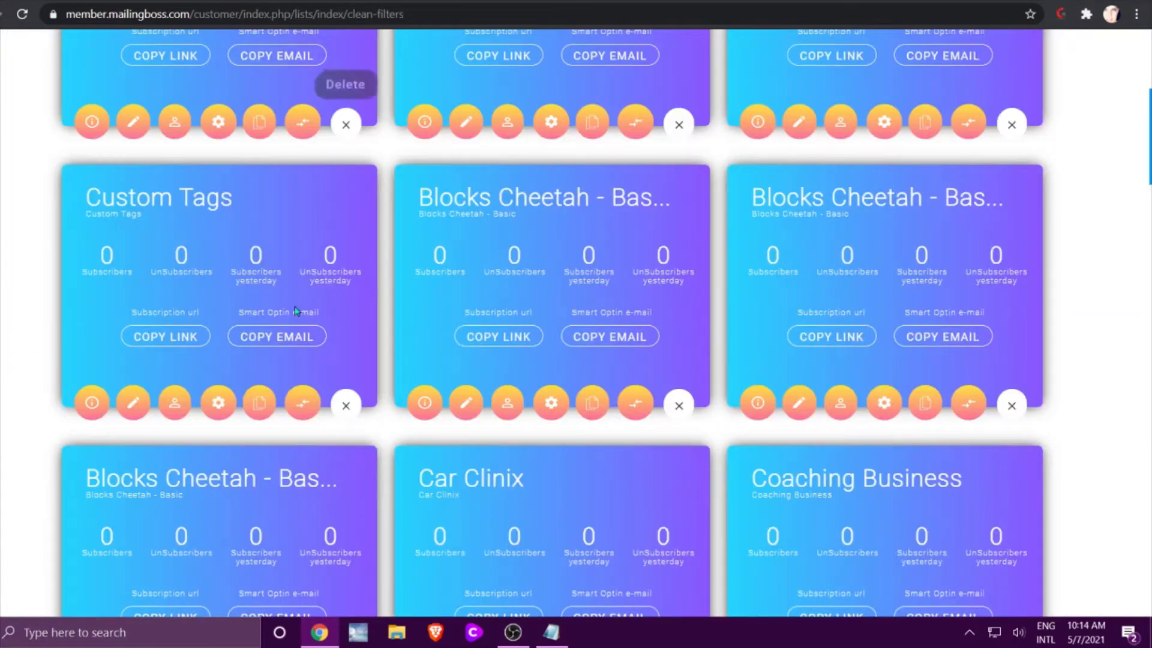
- Open the Integration page in MailingBoss and copy the integration key token
{"action": "scroll", "coordinate": [118, 266], "scroll_direction": "up", "scroll_amount": 6}
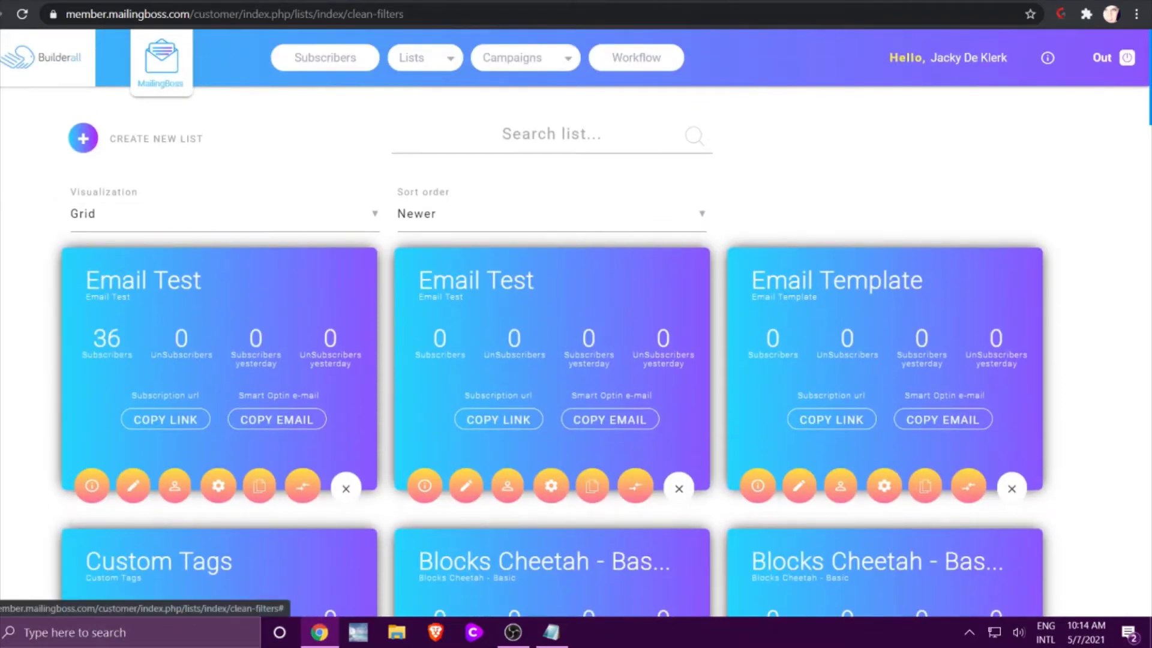
{"action": "left_click", "coordinate": [18, 57]}
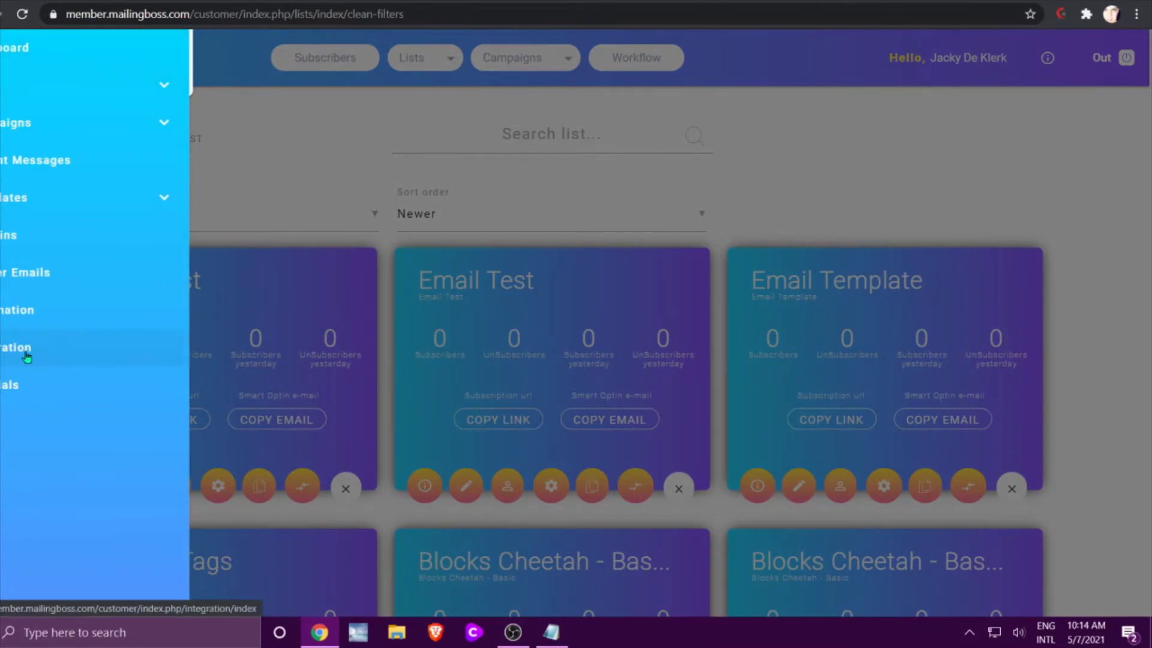
{"action": "left_click", "coordinate": [30, 356]}
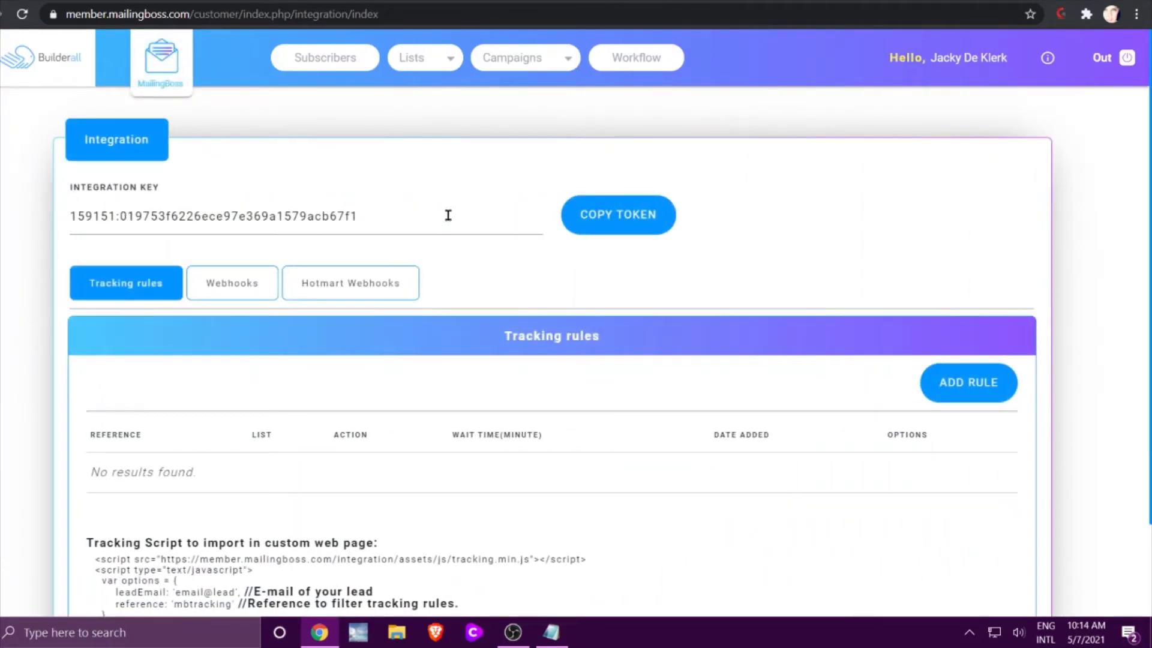
{"action": "left_click", "coordinate": [633, 223]}
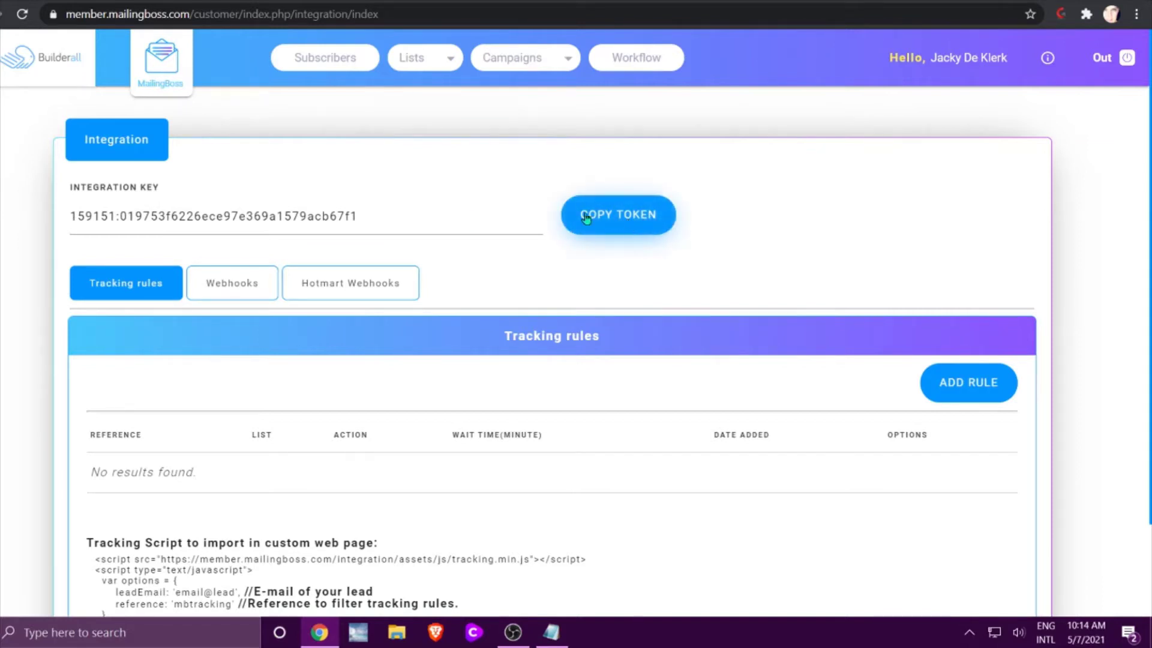
- Switch to the Cheetah site, paste the integration key into the Lead Magnet page's settings, and save them
{"action": "key", "text": "ctrl+Tab"}
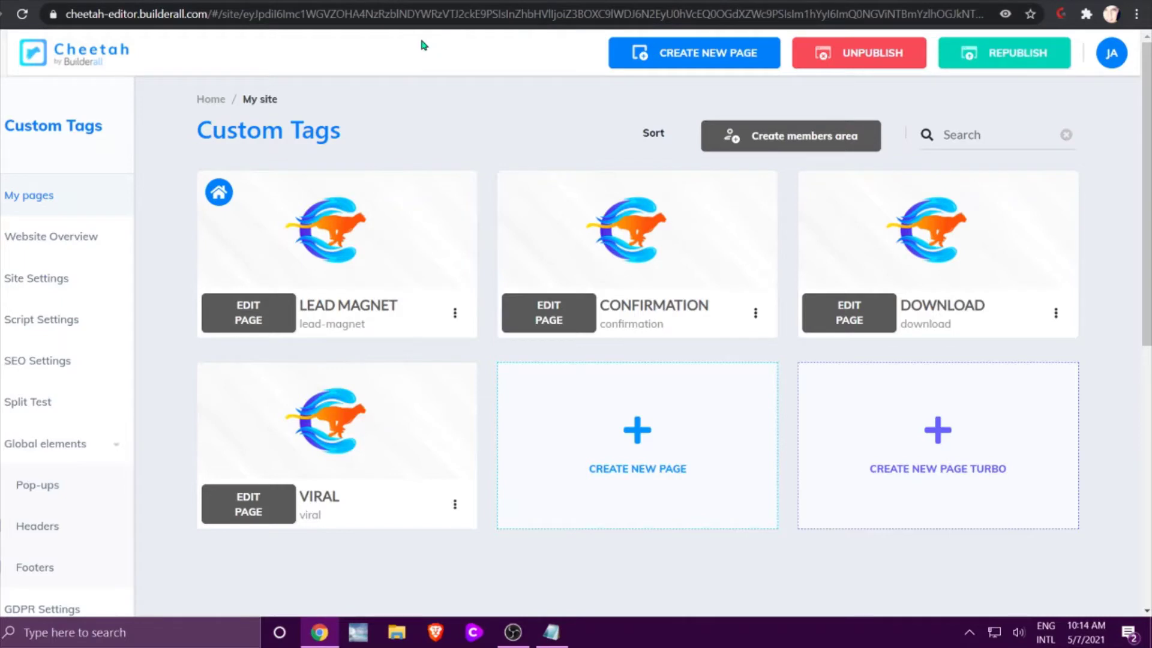
{"action": "left_click", "coordinate": [455, 315]}
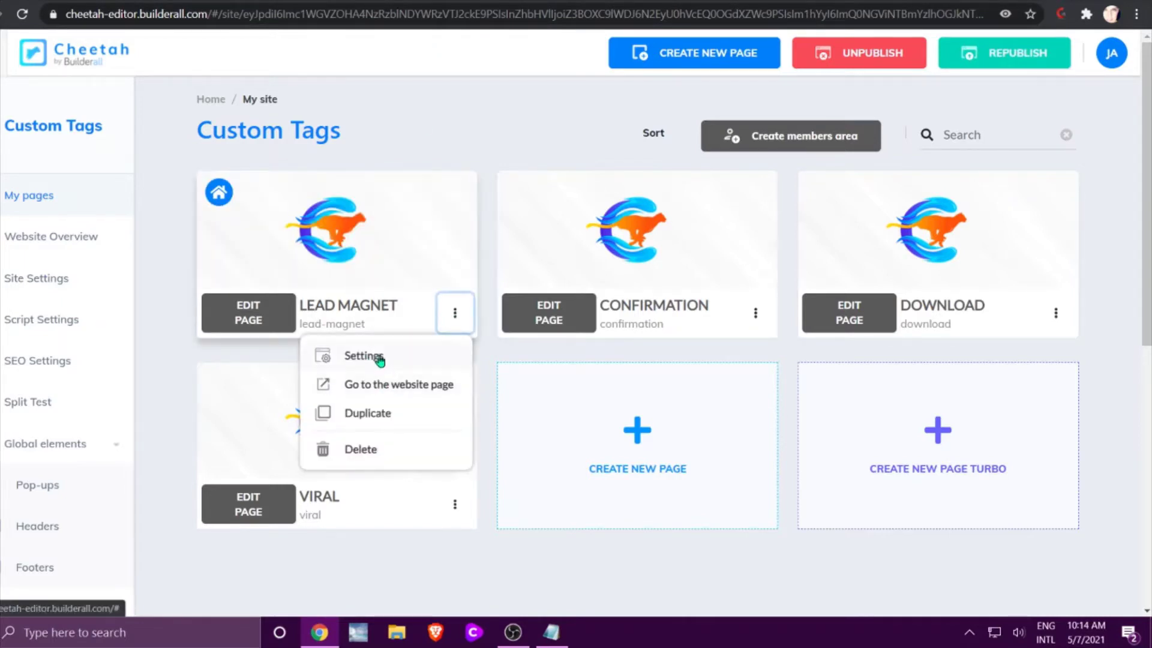
{"action": "left_click", "coordinate": [376, 357]}
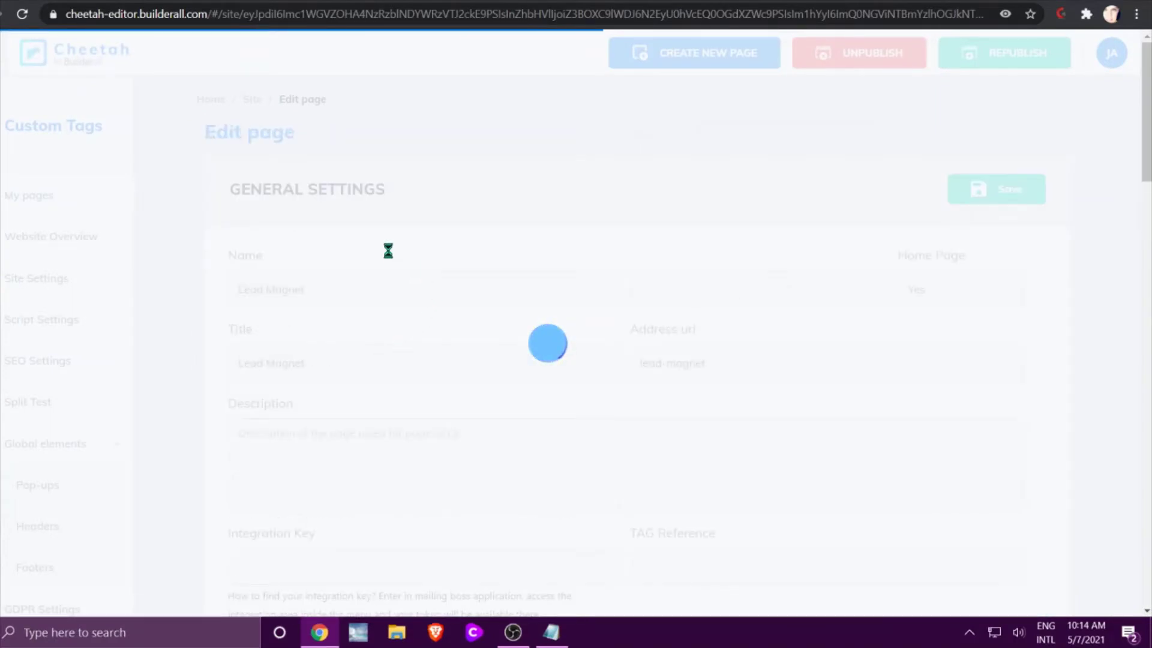
{"action": "scroll", "coordinate": [403, 320], "scroll_direction": "down", "scroll_amount": 1}
{"action": "scroll", "coordinate": [404, 317], "scroll_direction": "down", "scroll_amount": 4}
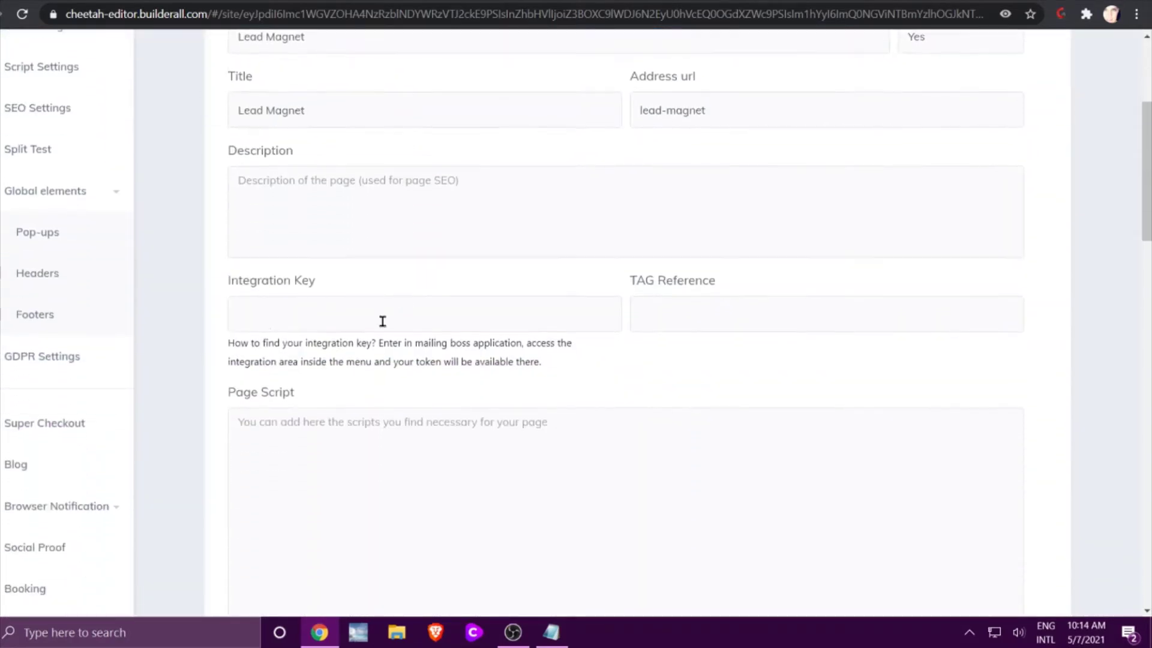
{"action": "left_click", "coordinate": [344, 298]}
{"action": "right_click", "coordinate": [341, 301]}
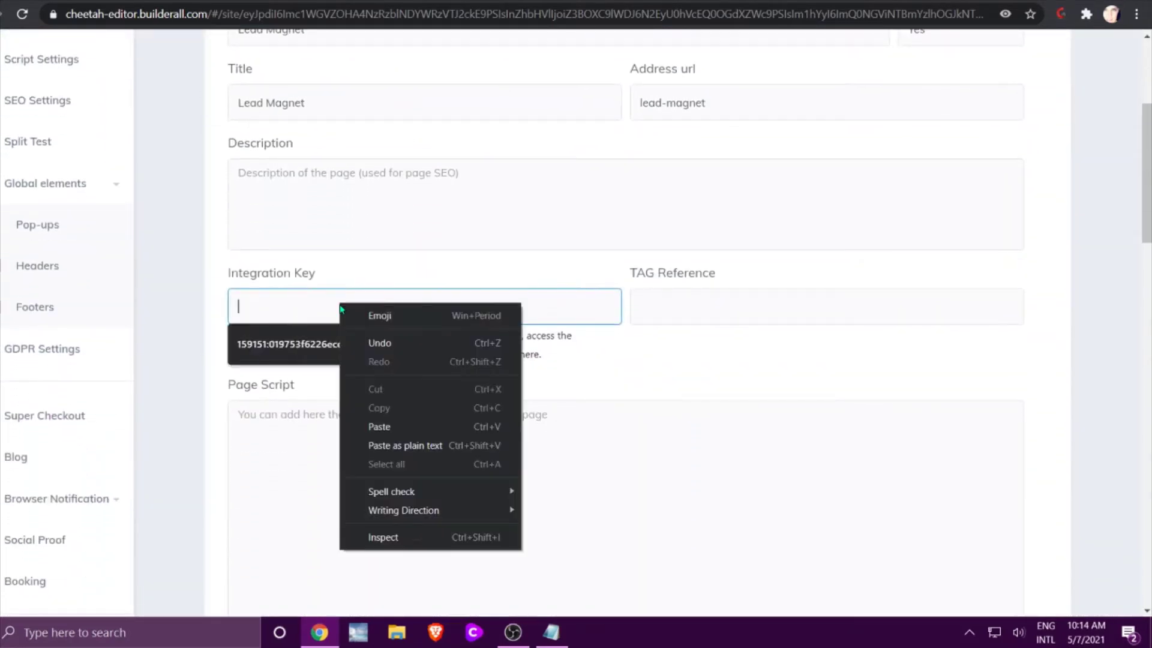
{"action": "left_click", "coordinate": [397, 426]}
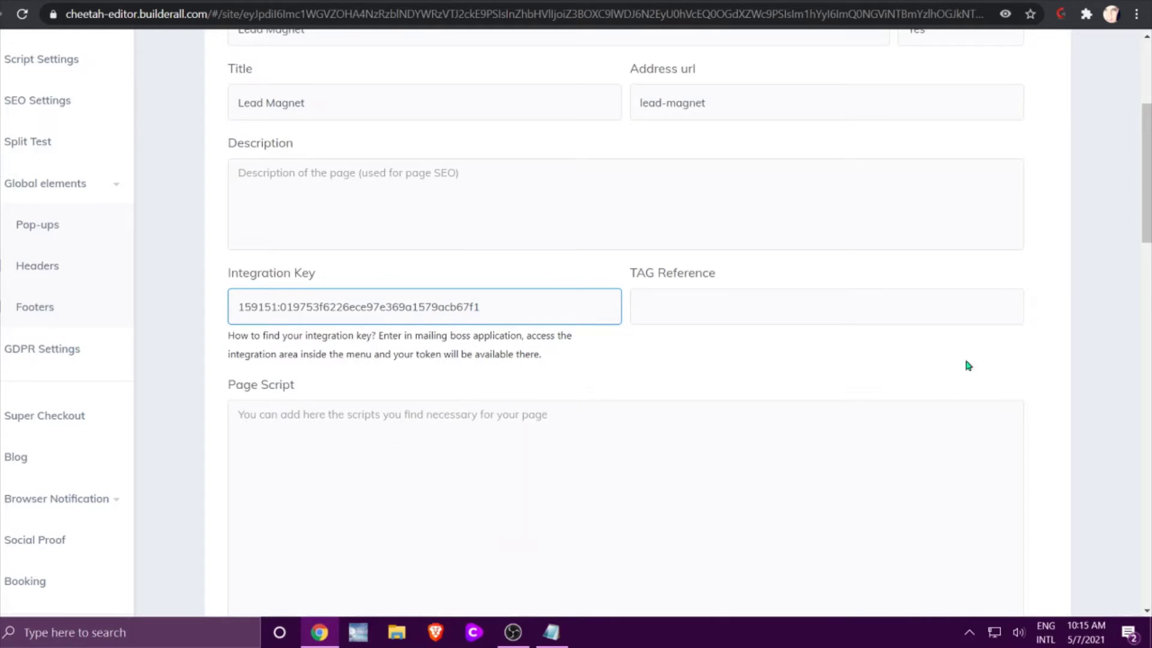
{"action": "scroll", "coordinate": [972, 334], "scroll_direction": "up", "scroll_amount": 4}
{"action": "left_click", "coordinate": [1001, 189]}
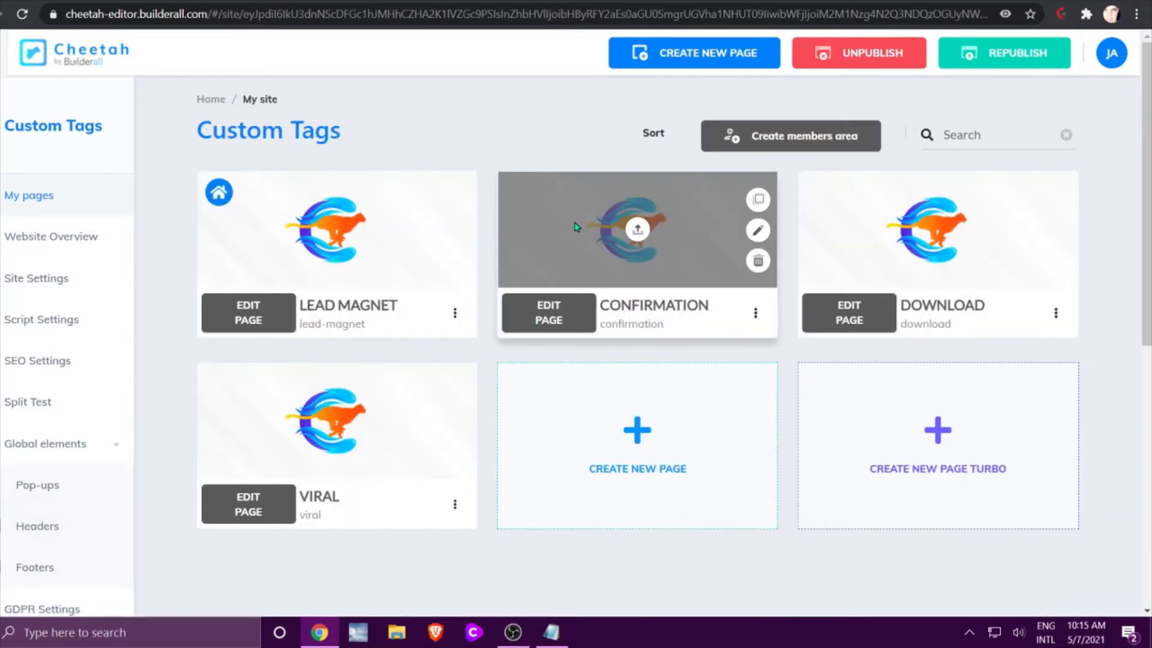
- Paste the integration key into the Confirmation page's general settings and save them
{"action": "left_click", "coordinate": [756, 314]}
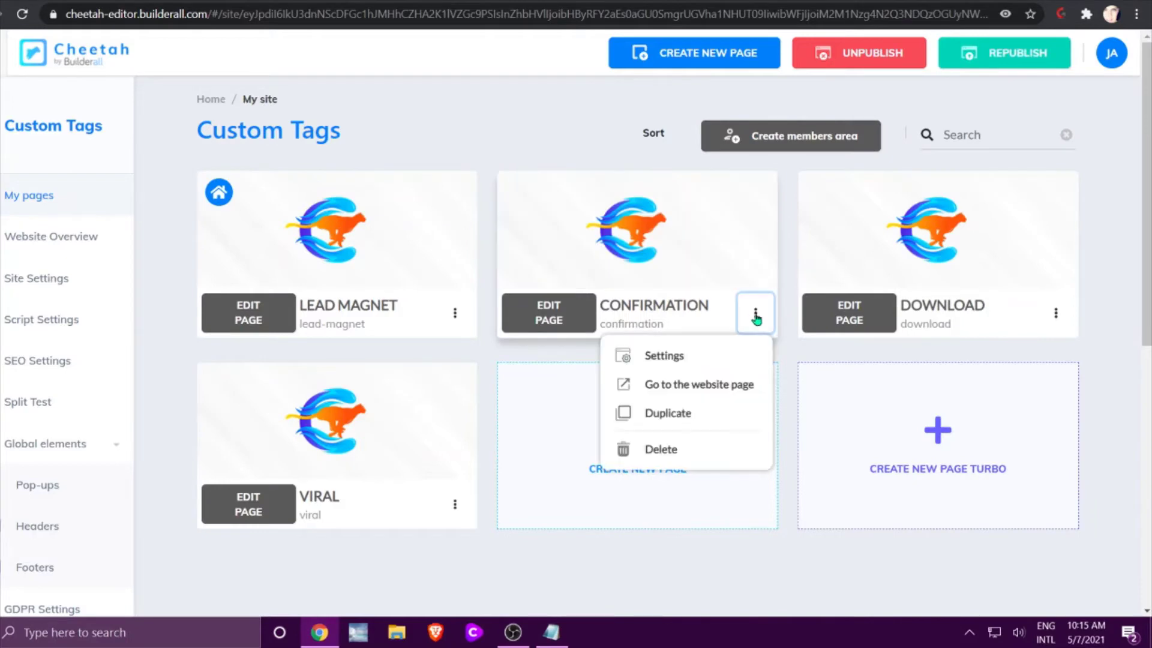
{"action": "left_click", "coordinate": [664, 356]}
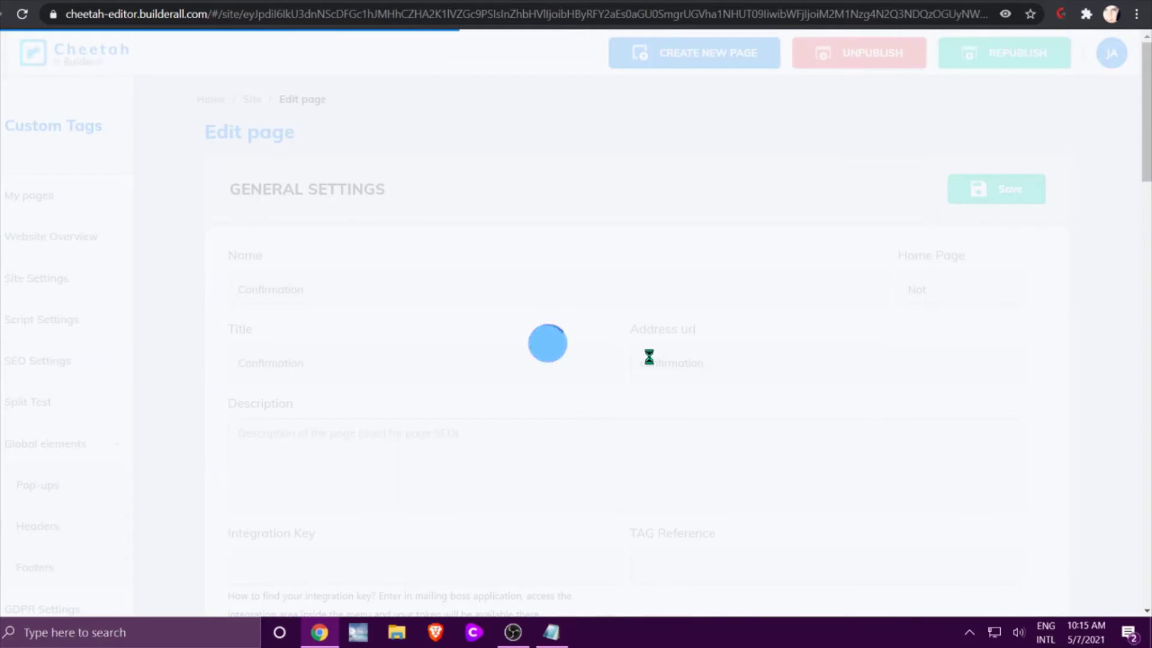
{"action": "scroll", "coordinate": [638, 282], "scroll_direction": "down", "scroll_amount": 5}
{"action": "left_click", "coordinate": [409, 247]}
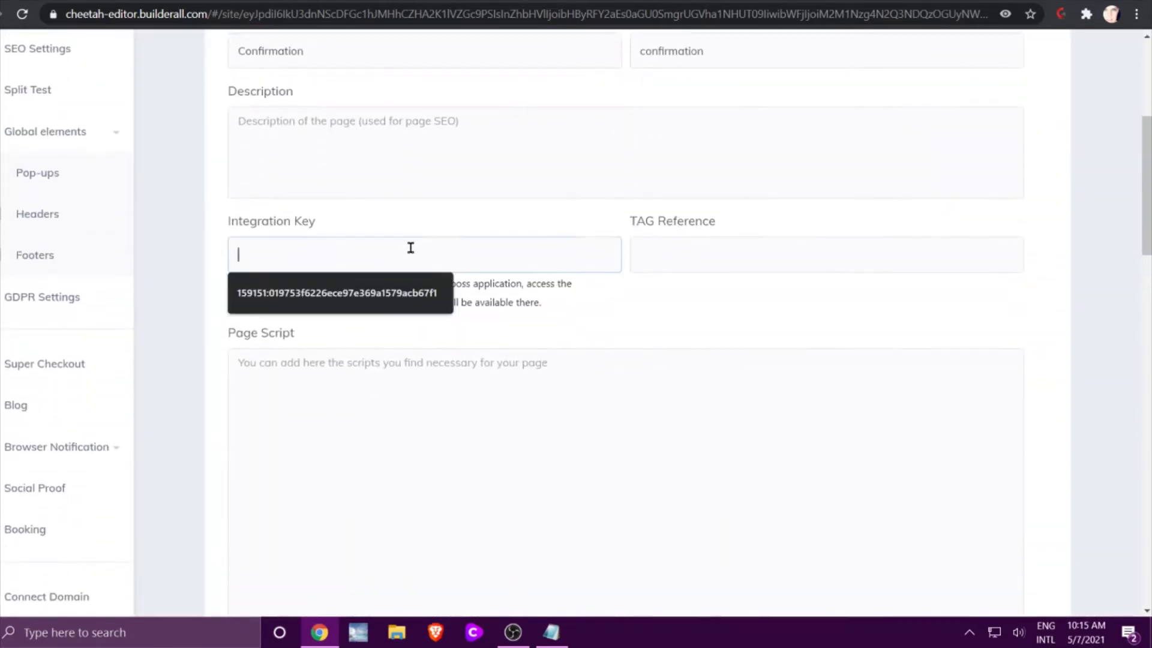
{"action": "right_click", "coordinate": [410, 247]}
{"action": "left_click", "coordinate": [480, 371]}
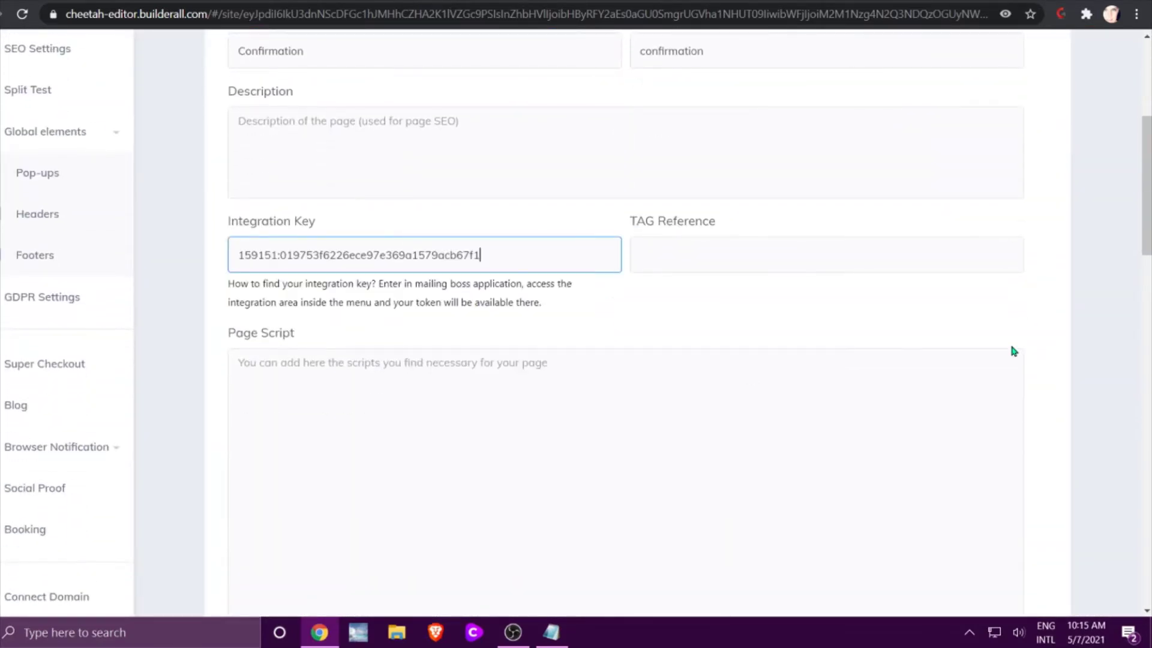
{"action": "scroll", "coordinate": [1013, 351], "scroll_direction": "up", "scroll_amount": 5}
{"action": "left_click", "coordinate": [983, 191]}
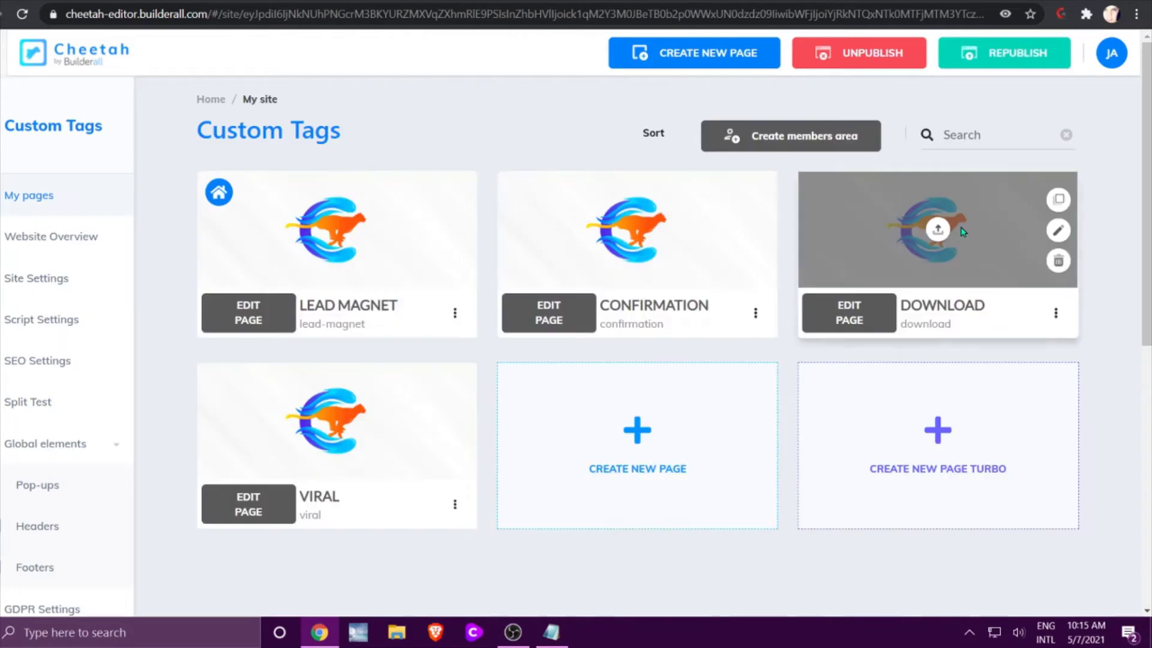
- Paste the integration key into the Download page's general settings and save them
{"action": "left_click", "coordinate": [1055, 314]}
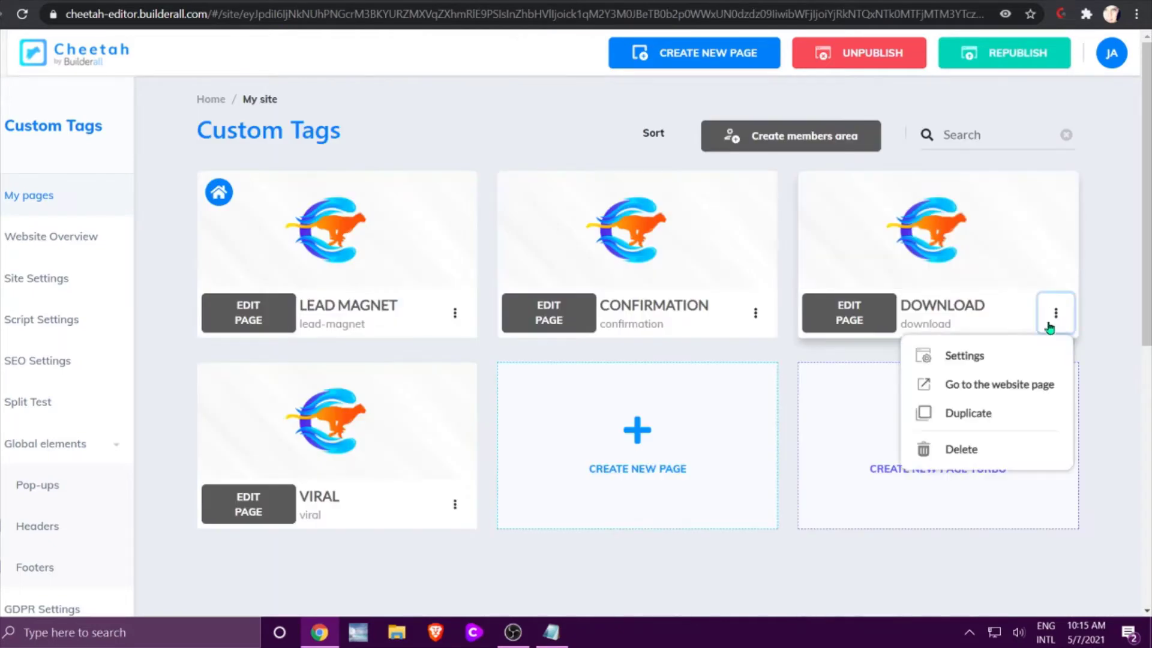
{"action": "left_click", "coordinate": [1003, 356]}
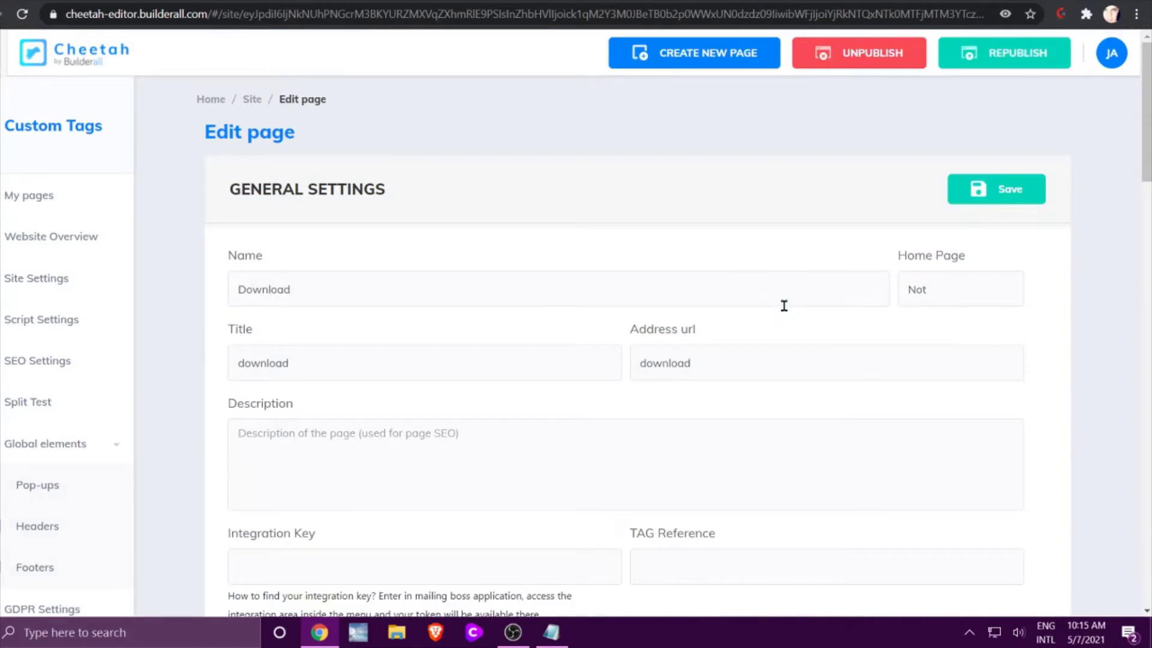
{"action": "scroll", "coordinate": [773, 315], "scroll_direction": "down", "scroll_amount": 2}
{"action": "scroll", "coordinate": [774, 315], "scroll_direction": "down", "scroll_amount": 3}
{"action": "left_click", "coordinate": [308, 304]}
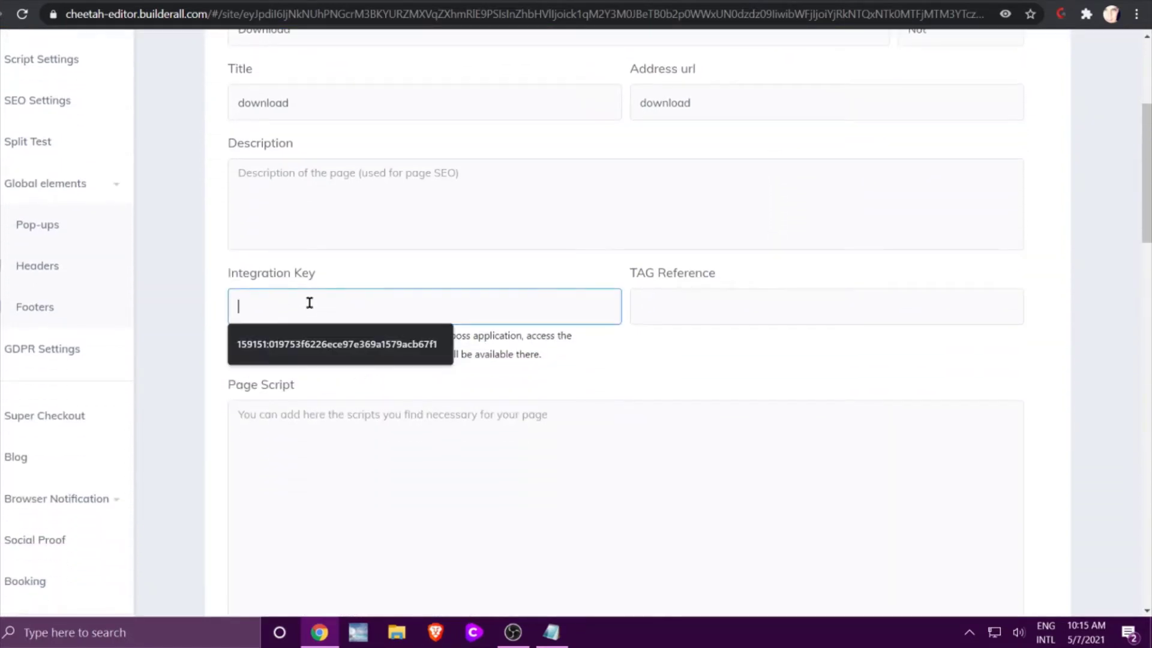
{"action": "right_click", "coordinate": [311, 304]}
{"action": "left_click", "coordinate": [373, 424]}
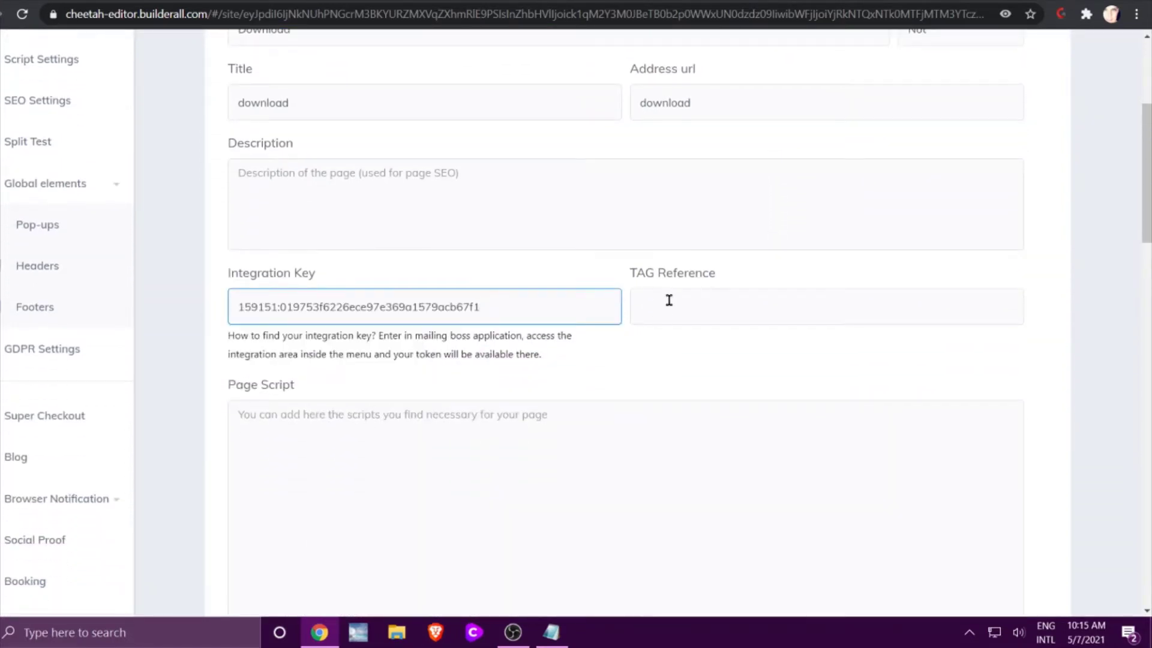
{"action": "scroll", "coordinate": [669, 300], "scroll_direction": "up", "scroll_amount": 5}
{"action": "left_click", "coordinate": [979, 187]}
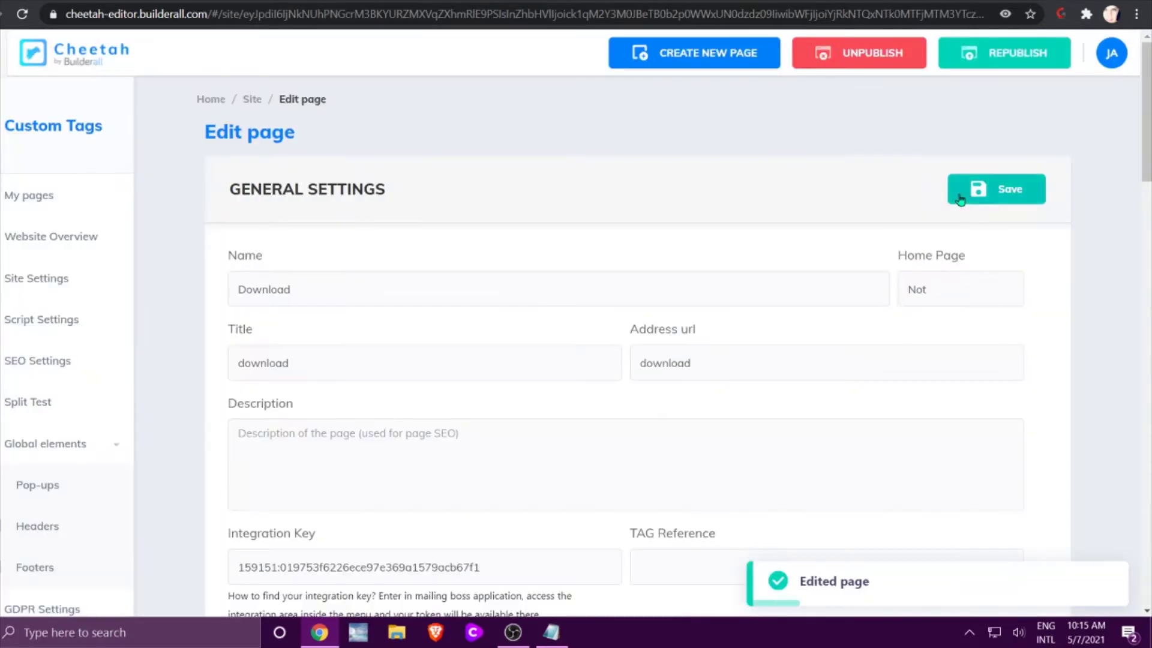
- Paste the integration key into the Viral page's general settings and save them
{"action": "scroll", "coordinate": [953, 194], "scroll_direction": "down", "scroll_amount": 4}
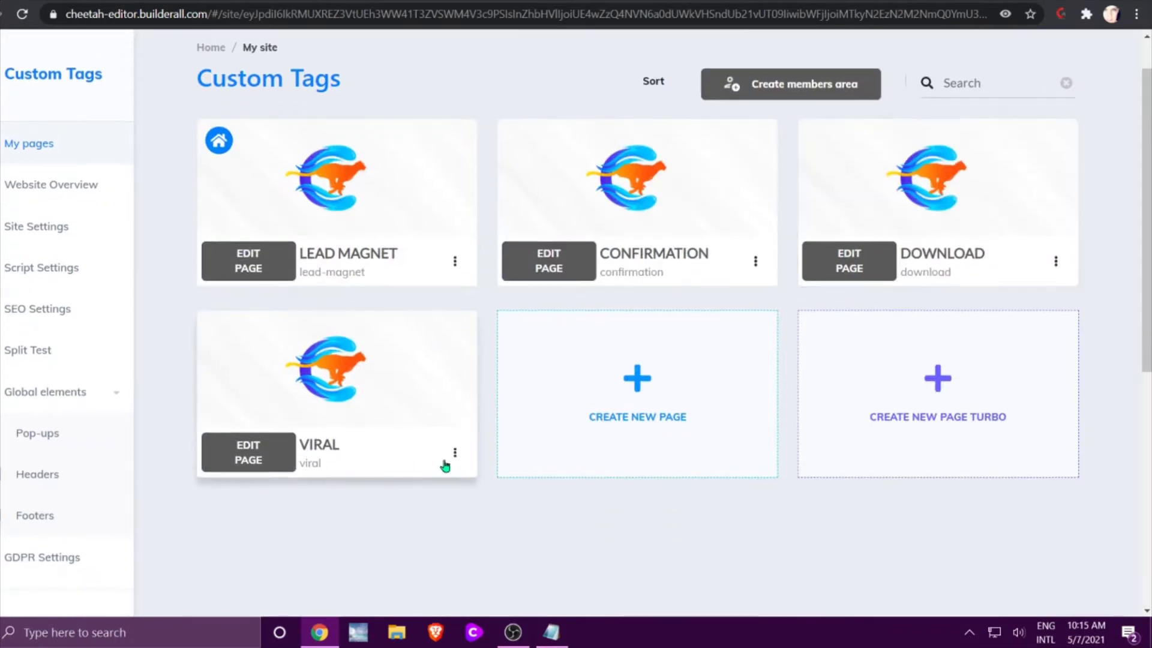
{"action": "left_click", "coordinate": [454, 458]}
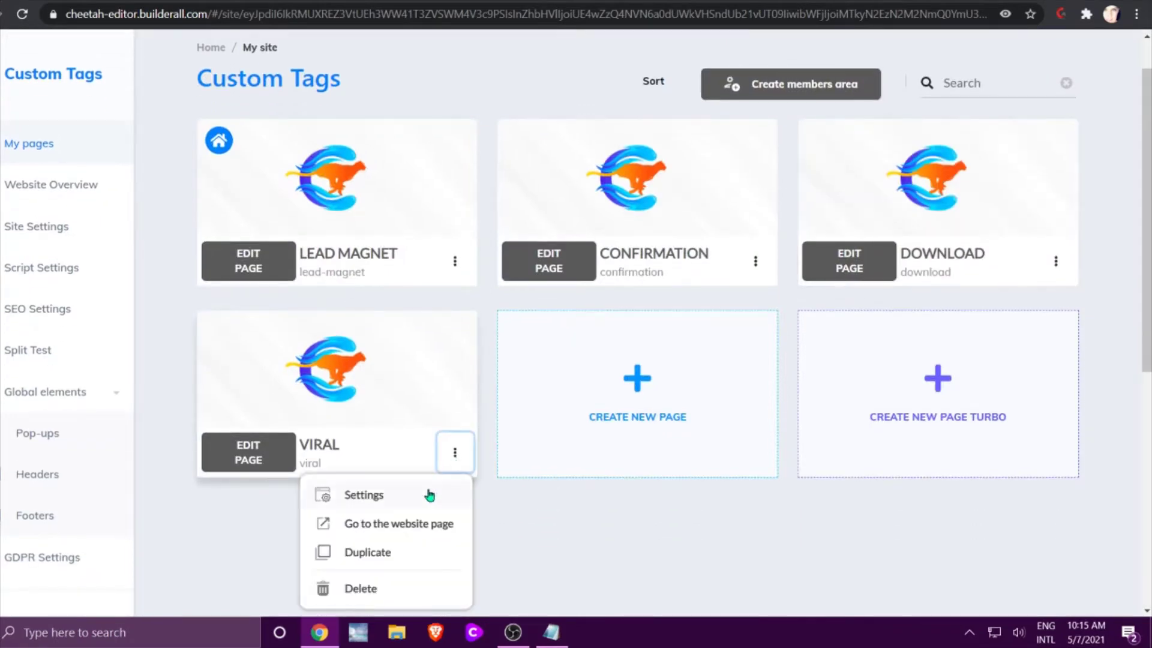
{"action": "left_click", "coordinate": [412, 501]}
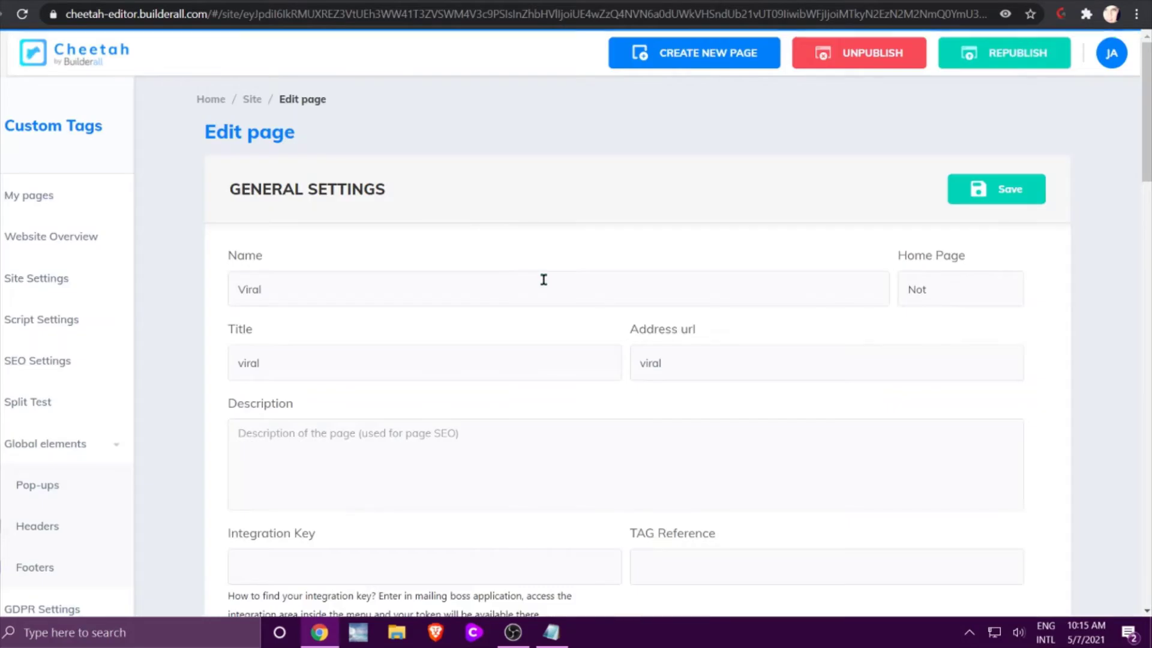
{"action": "scroll", "coordinate": [539, 282], "scroll_direction": "down", "scroll_amount": 3}
{"action": "left_click", "coordinate": [389, 354]}
{"action": "right_click", "coordinate": [390, 353]}
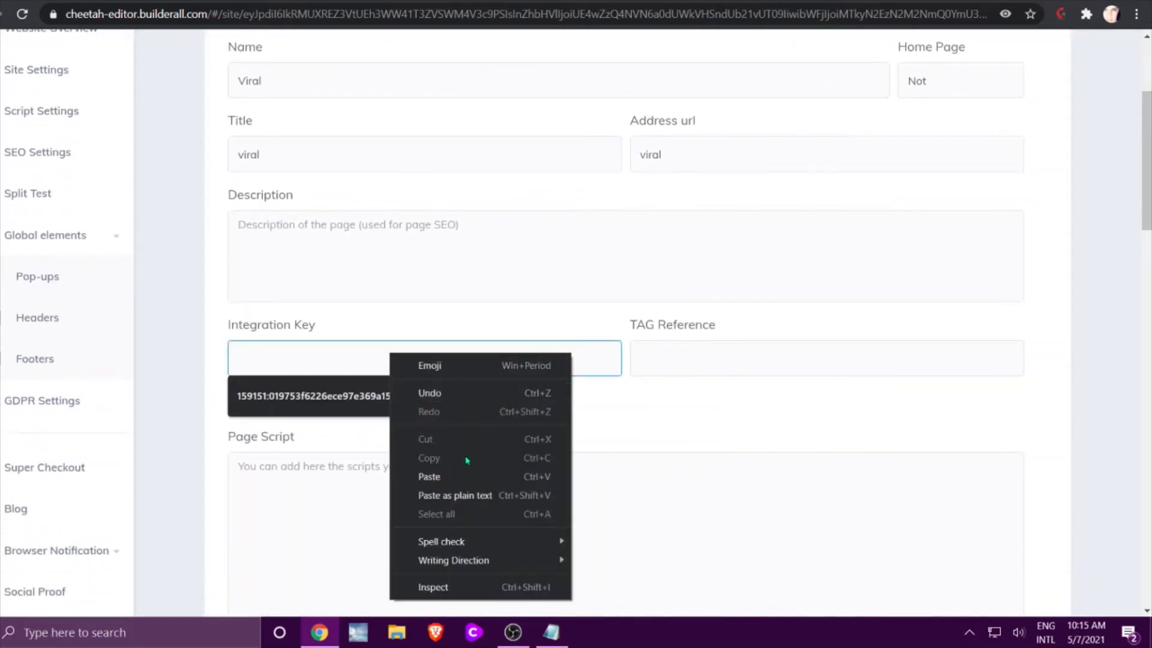
{"action": "left_click", "coordinate": [464, 469]}
{"action": "scroll", "coordinate": [699, 347], "scroll_direction": "up", "scroll_amount": 3}
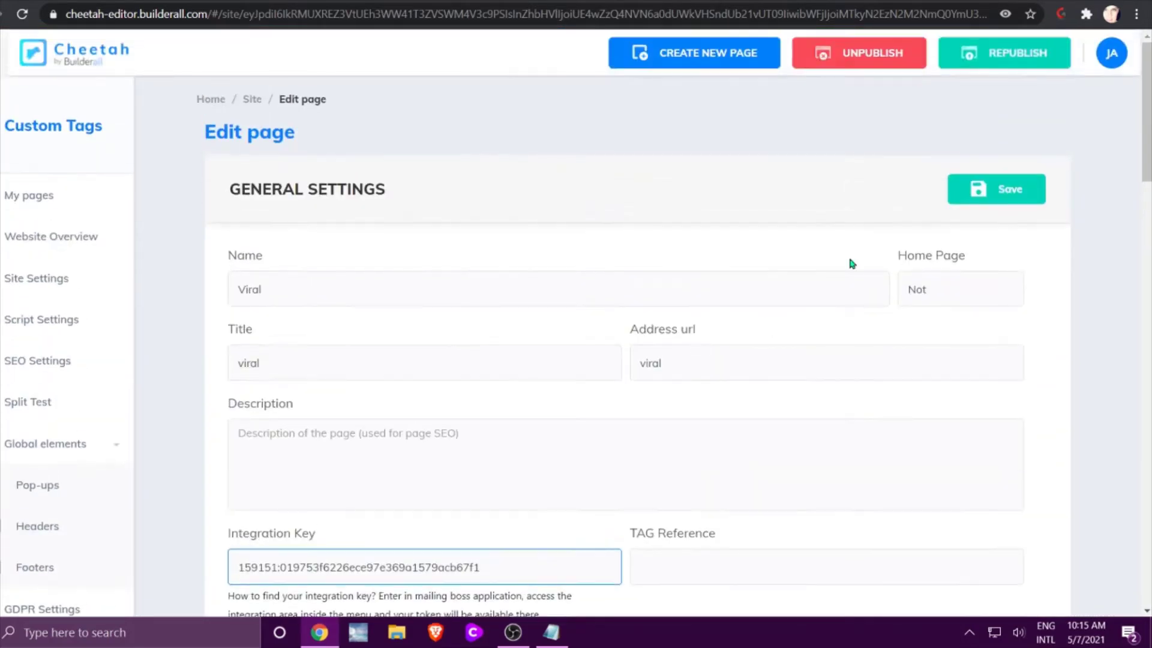
{"action": "left_click", "coordinate": [995, 192]}
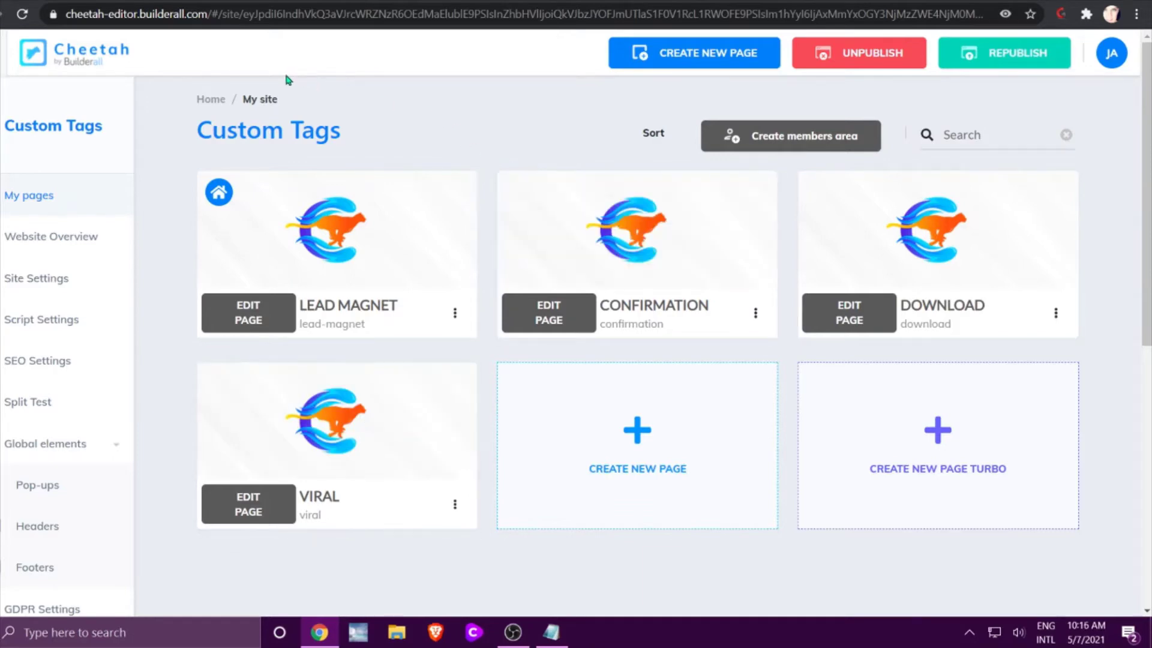
- Switch to MailingBoss and start a new tracking rule with the reference confirmation
{"action": "key", "text": "ctrl+Tab"}
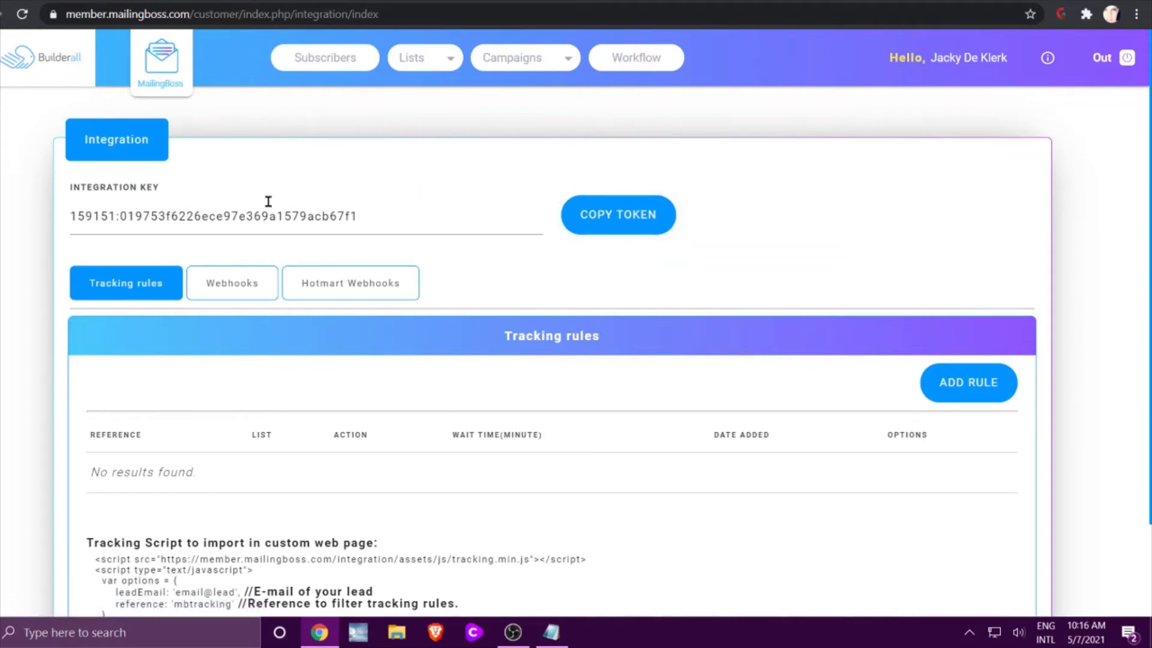
{"action": "scroll", "coordinate": [273, 200], "scroll_direction": "down", "scroll_amount": 2}
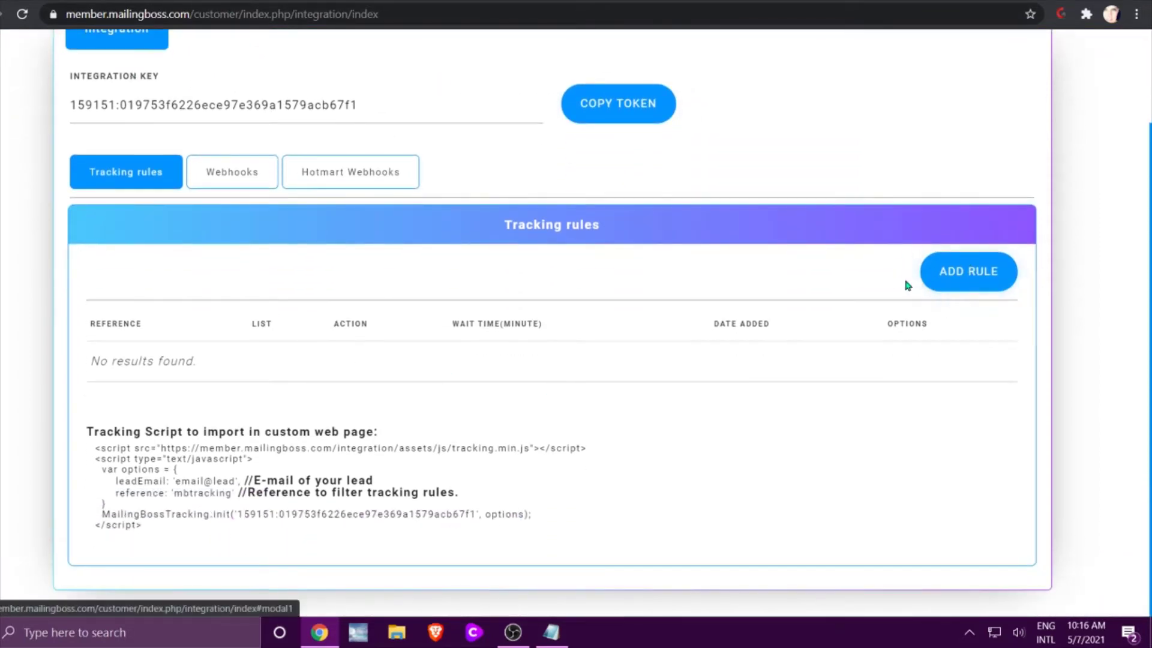
{"action": "left_click", "coordinate": [974, 276]}
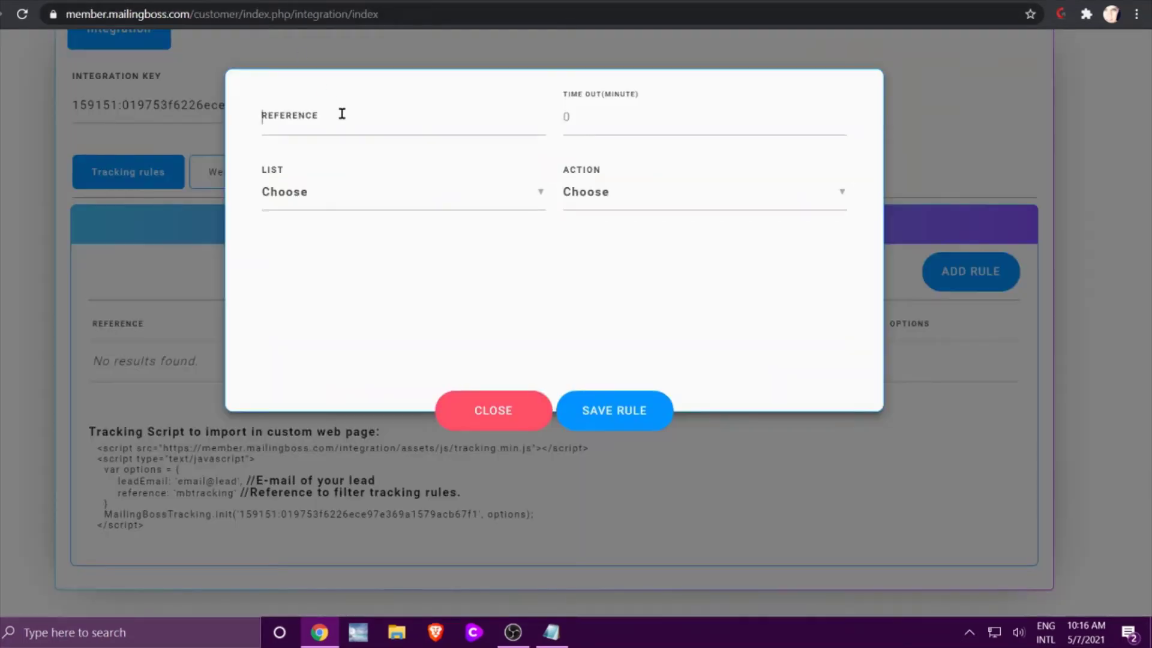
{"action": "left_click", "coordinate": [342, 117]}
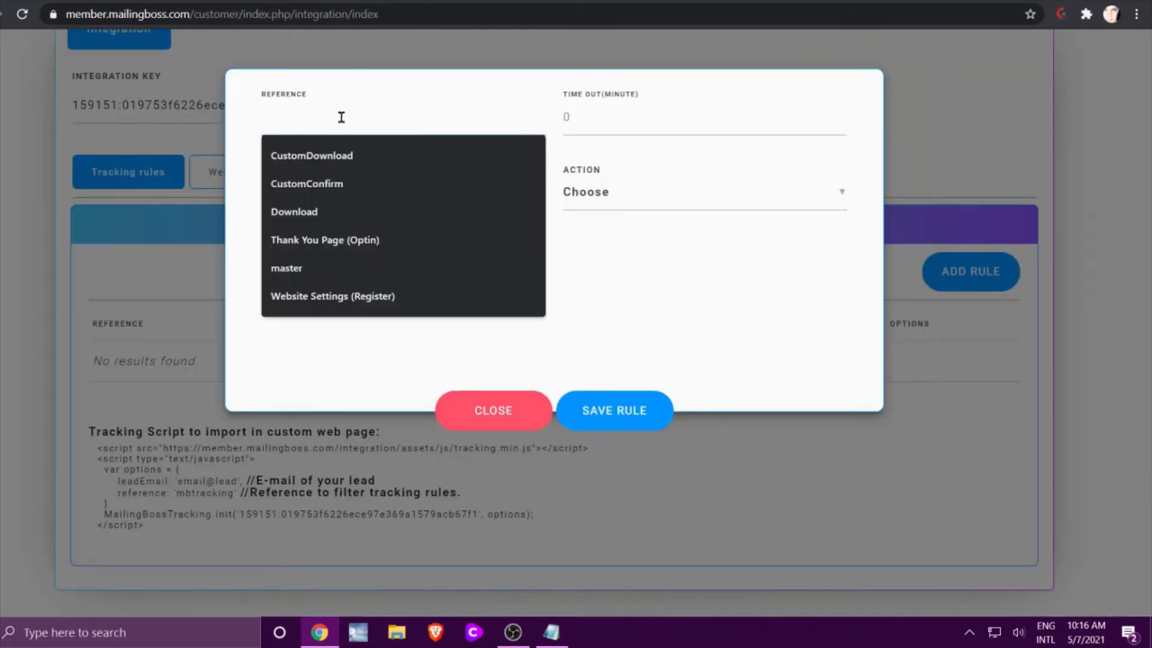
{"action": "type", "text": "confirmation"}
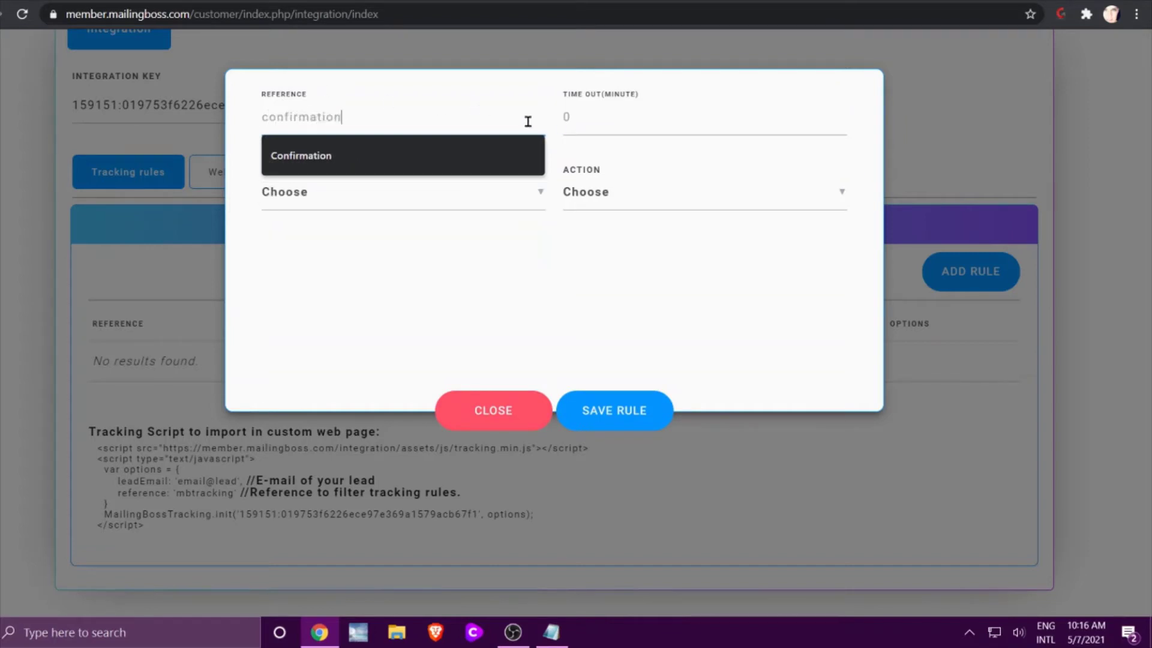
{"action": "left_click", "coordinate": [592, 120]}
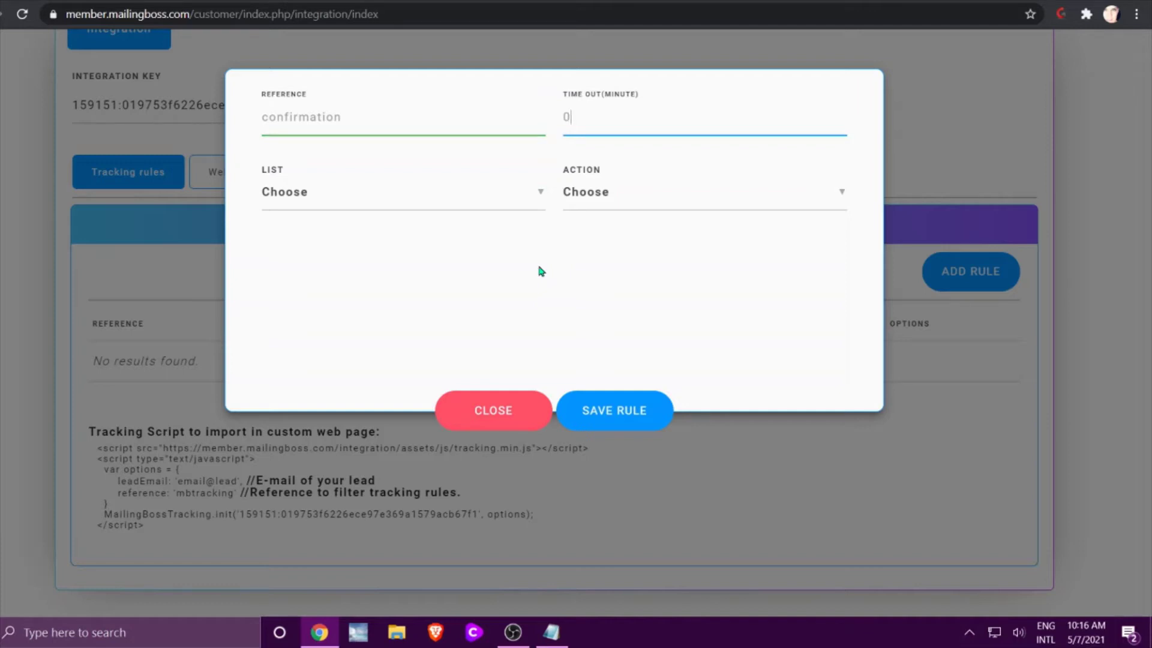
- Assign the Custom Tags list and the Insert TAG value action to the confirmation rule
{"action": "left_click", "coordinate": [350, 193]}
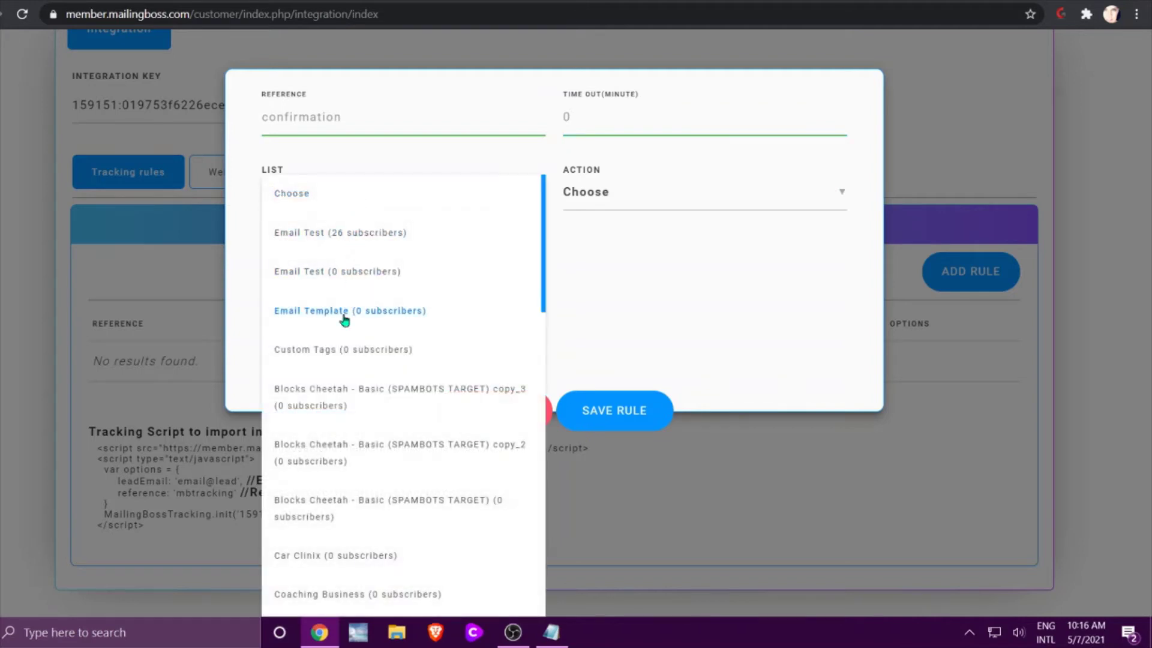
{"action": "left_click", "coordinate": [336, 350]}
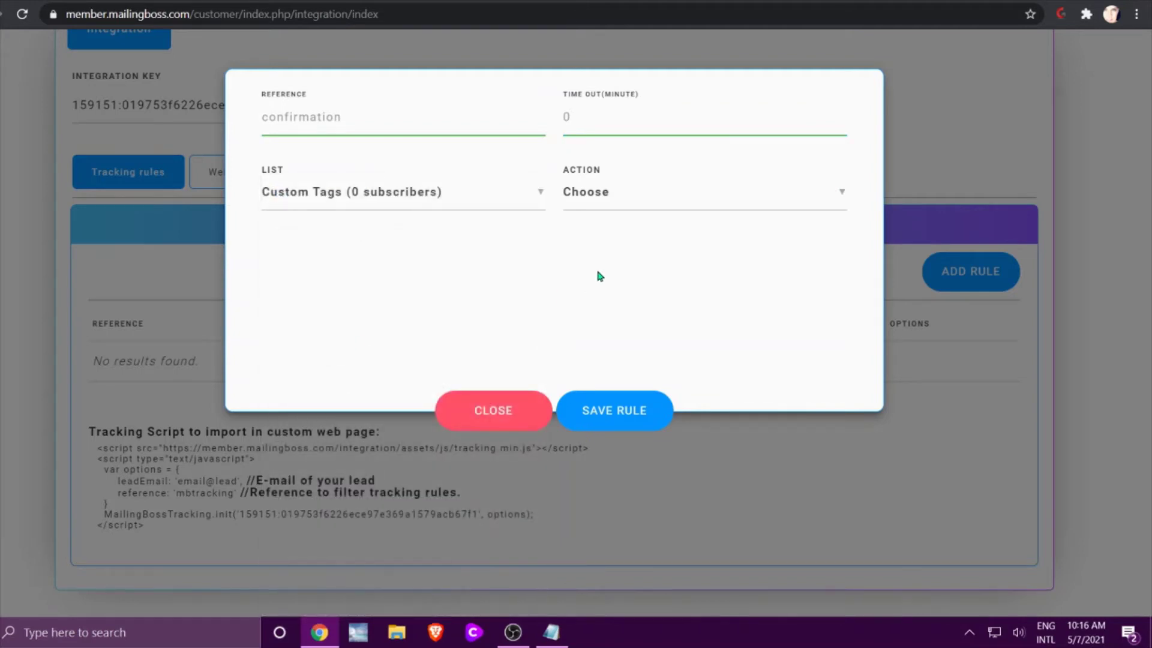
{"action": "left_click", "coordinate": [644, 196]}
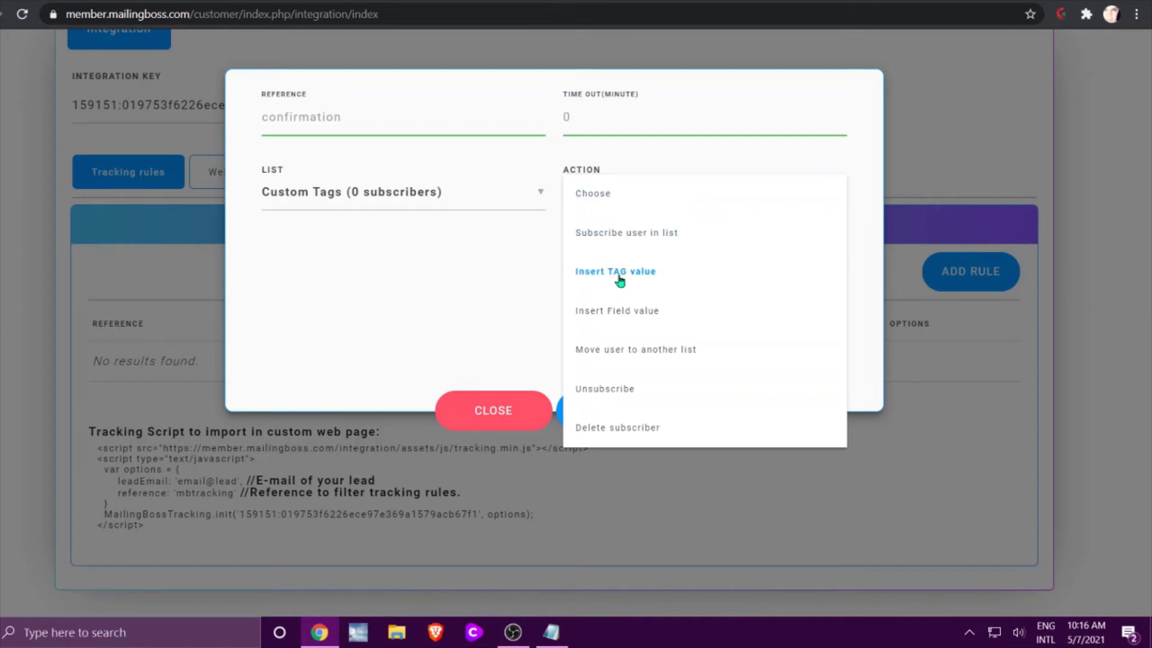
{"action": "left_click", "coordinate": [616, 275]}
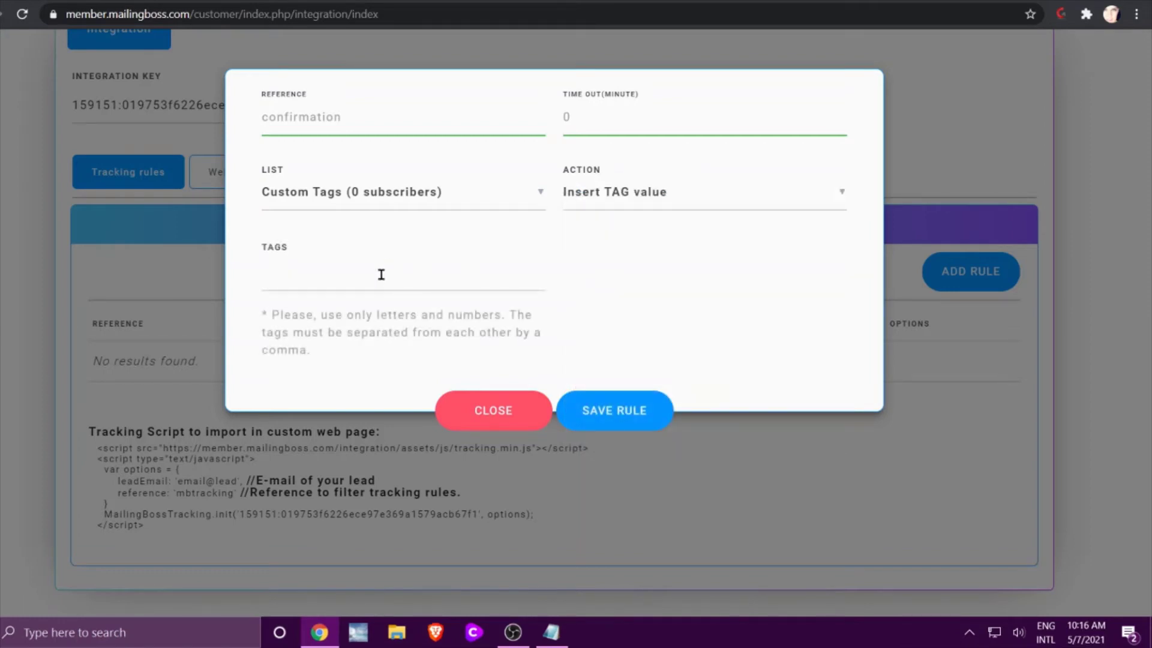
- Copy the reference text confirmation into the rule's tags and save the rule
{"action": "left_click", "coordinate": [350, 116]}
{"action": "left_click_drag", "start_coordinate": [349, 116], "coordinate": [250, 118]}
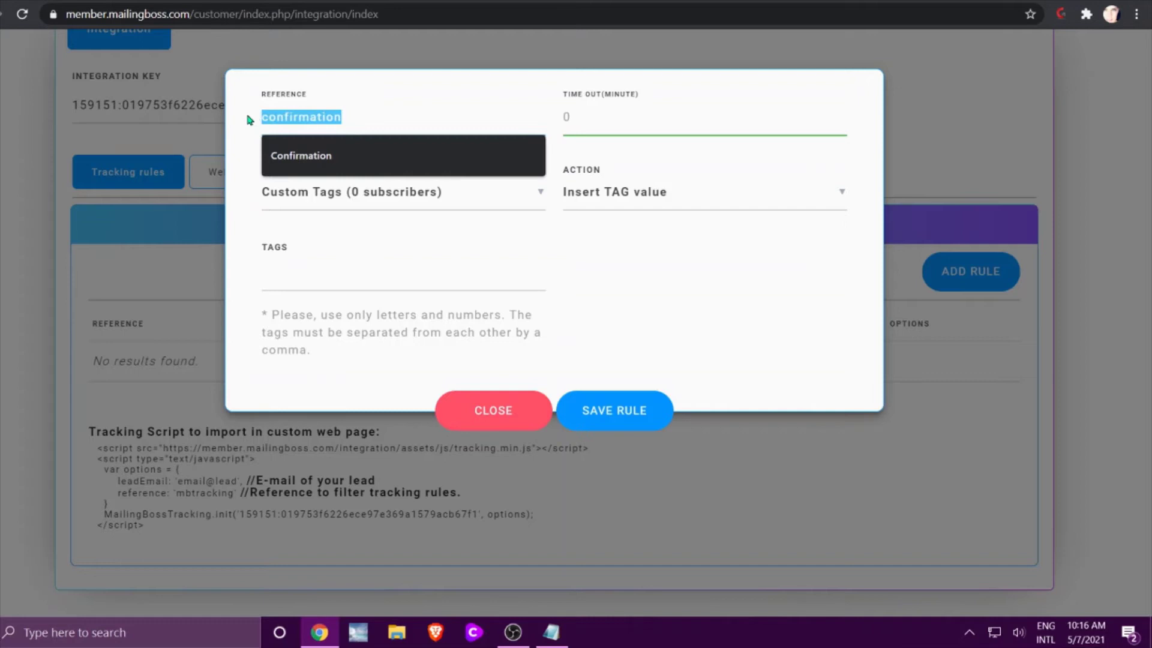
{"action": "right_click", "coordinate": [285, 118]}
{"action": "left_click", "coordinate": [328, 177]}
{"action": "left_click", "coordinate": [303, 270]}
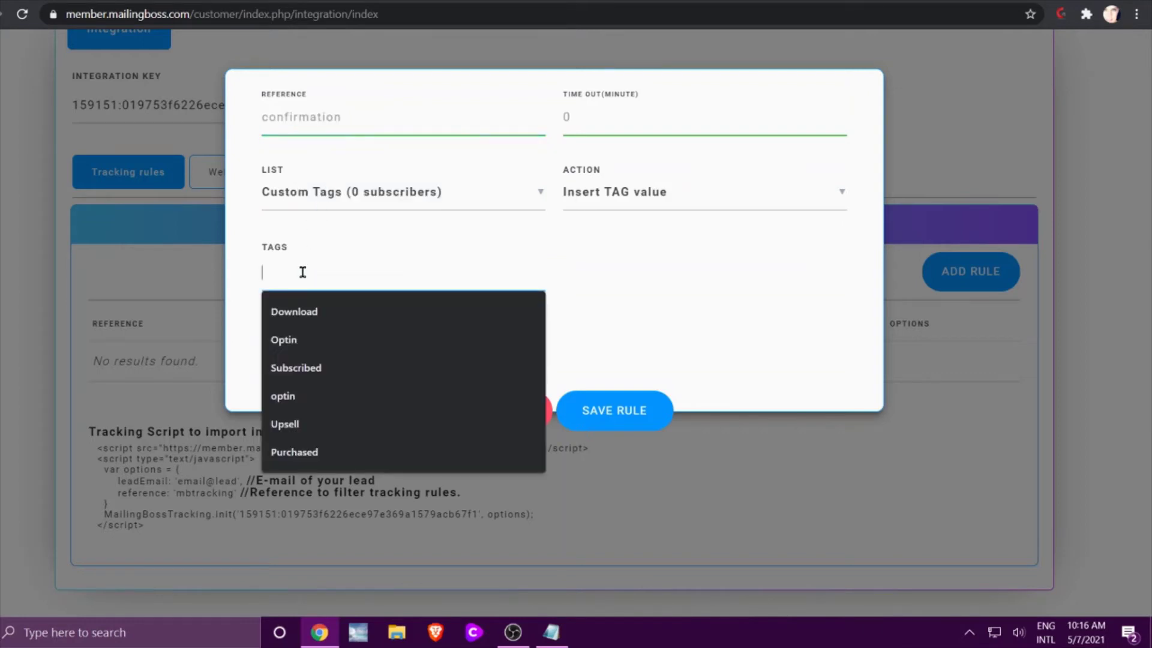
{"action": "right_click", "coordinate": [303, 273]}
{"action": "left_click", "coordinate": [341, 393]}
{"action": "left_click", "coordinate": [691, 294]}
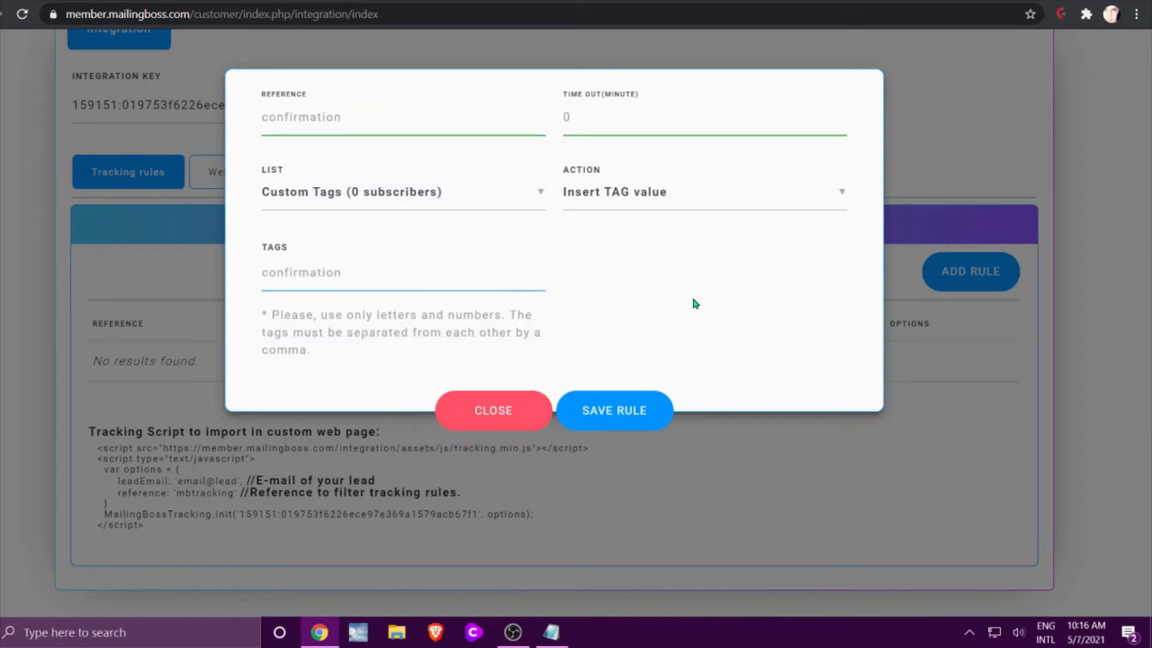
{"action": "left_click", "coordinate": [624, 412]}
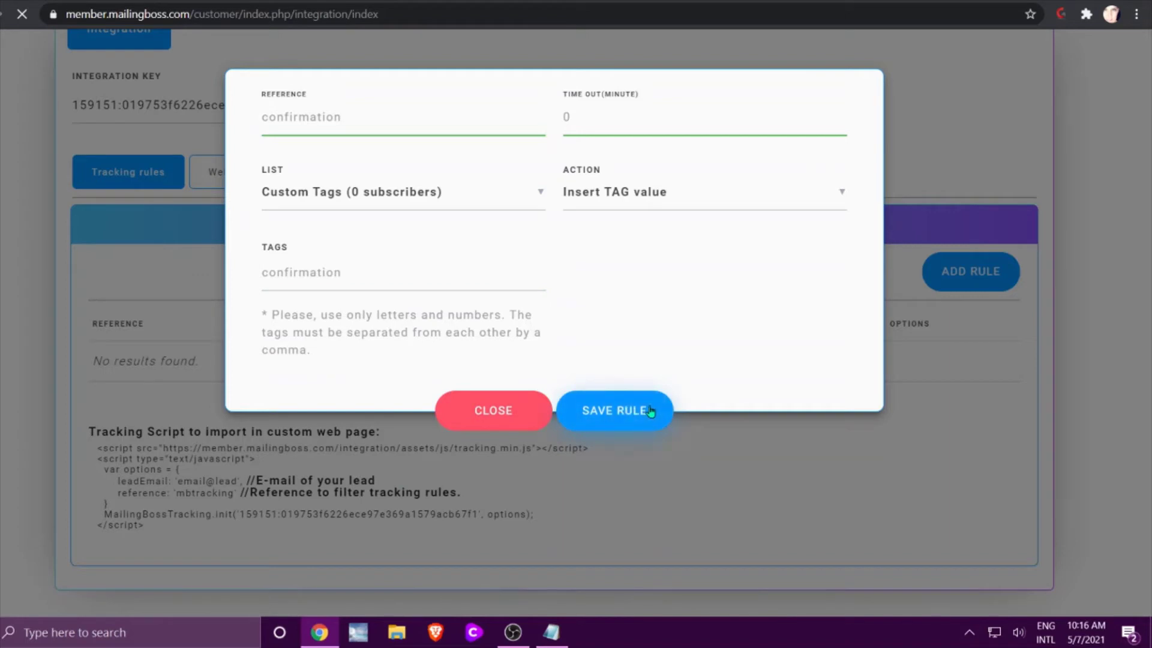
- Check the Cheetah page names and start a tracking rule with reference download, list Custom Tags and action Insert TAG value
{"action": "scroll", "coordinate": [660, 396], "scroll_direction": "down", "scroll_amount": 3}
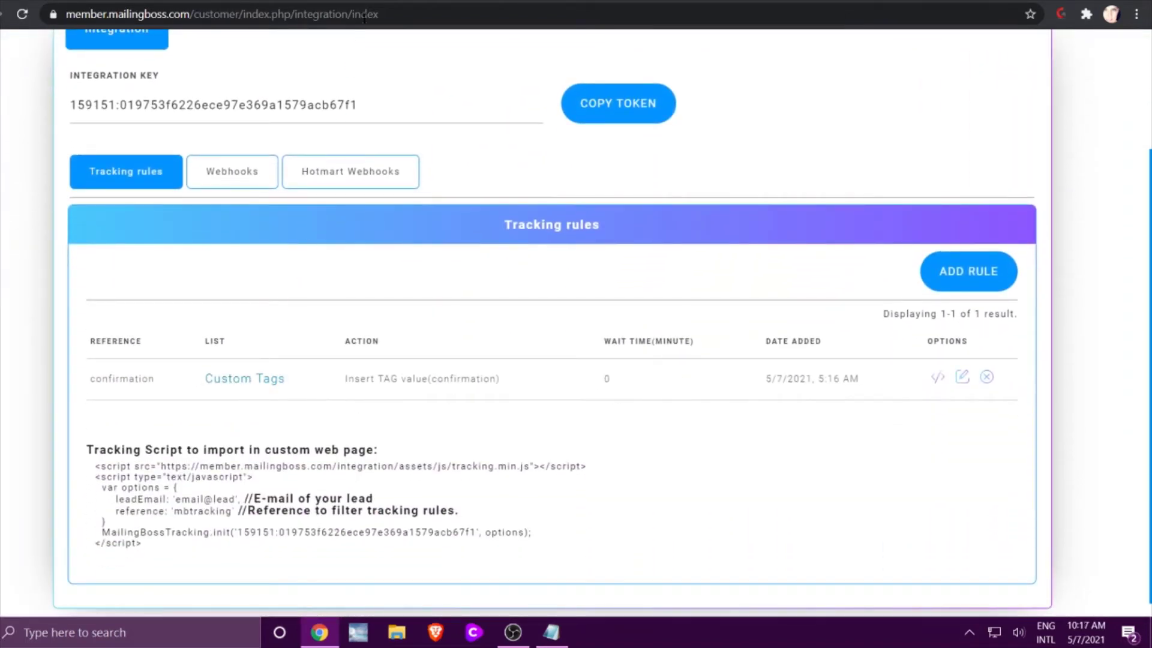
{"action": "key", "text": "ctrl+Tab"}
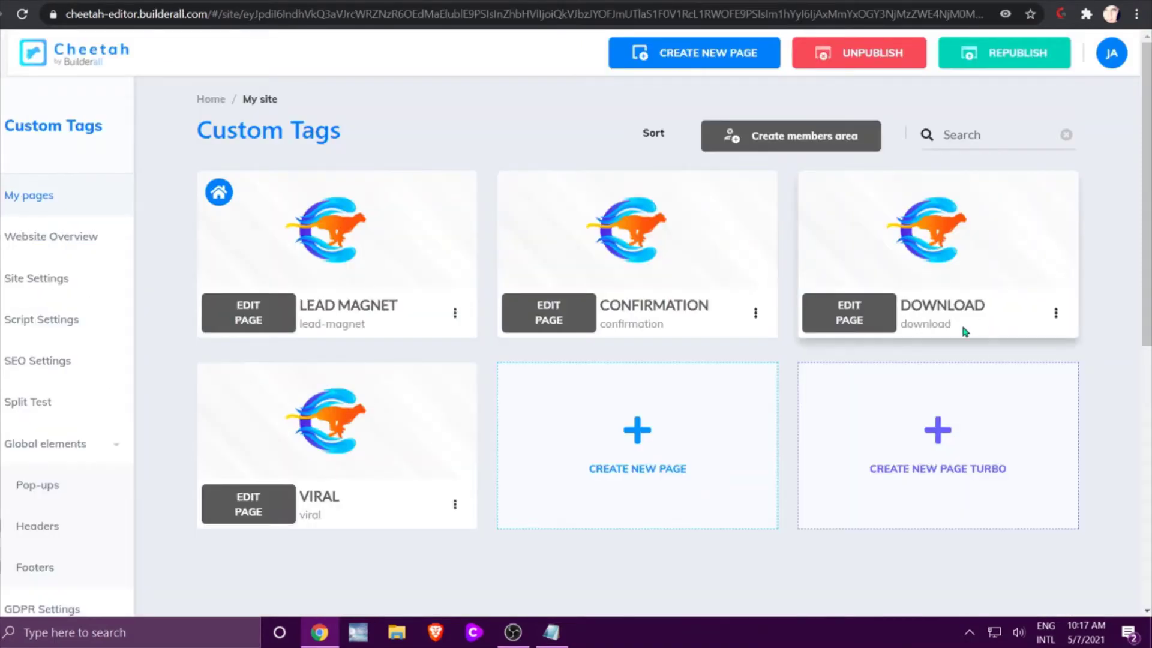
{"action": "key", "text": "ctrl+Tab"}
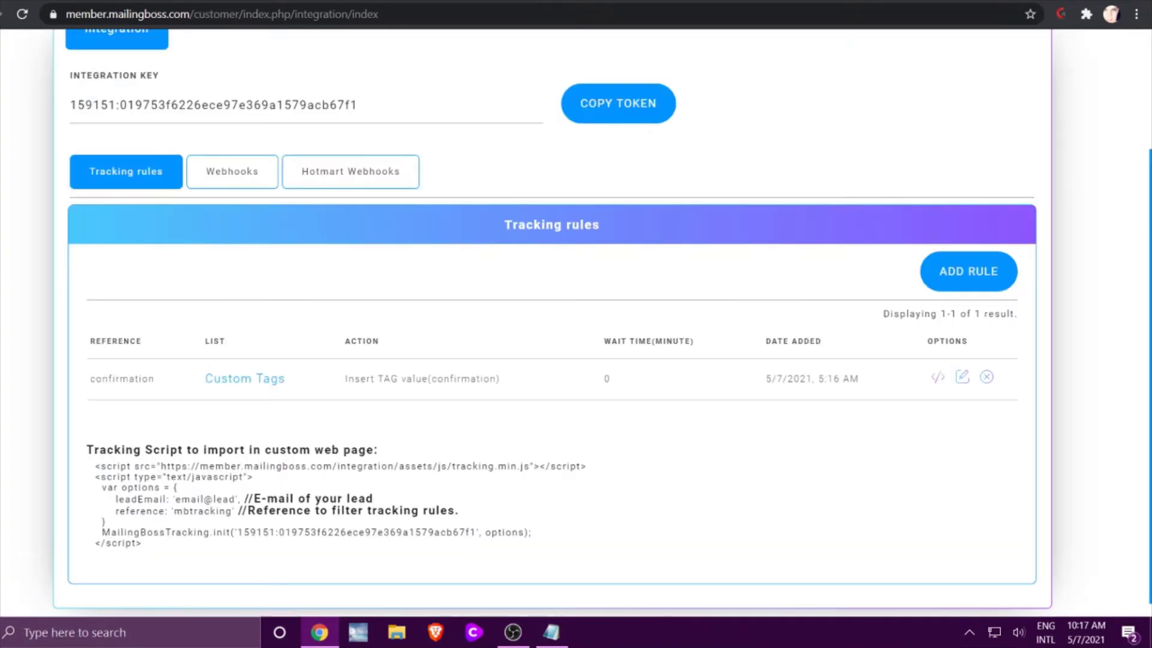
{"action": "left_click", "coordinate": [955, 281]}
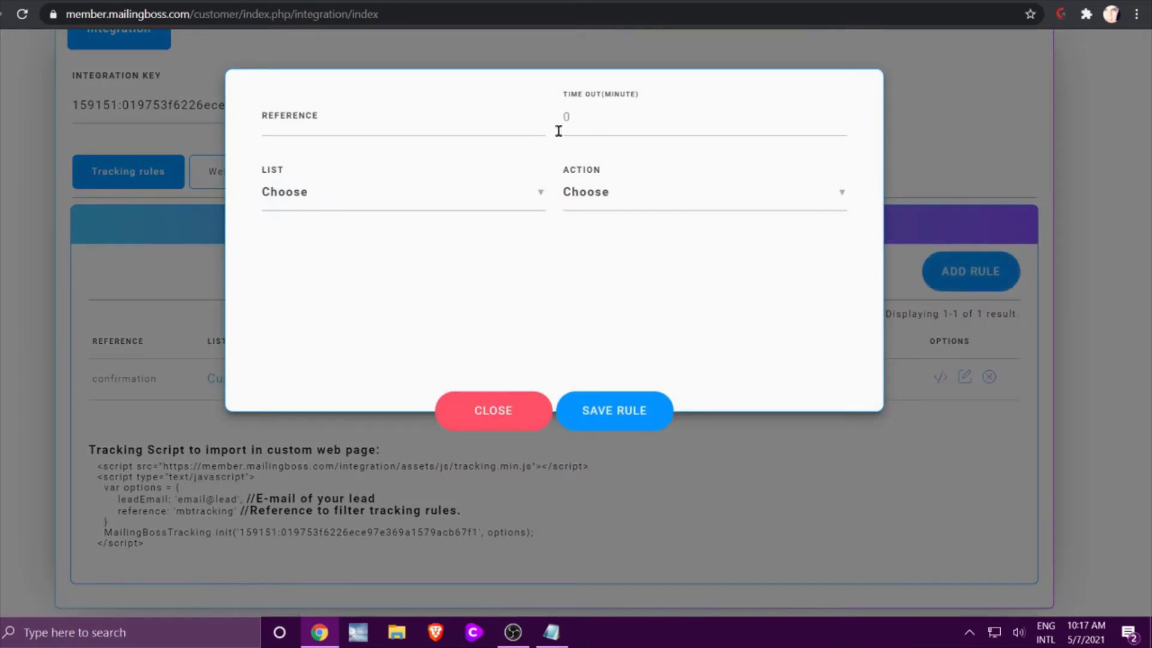
{"action": "left_click", "coordinate": [449, 118]}
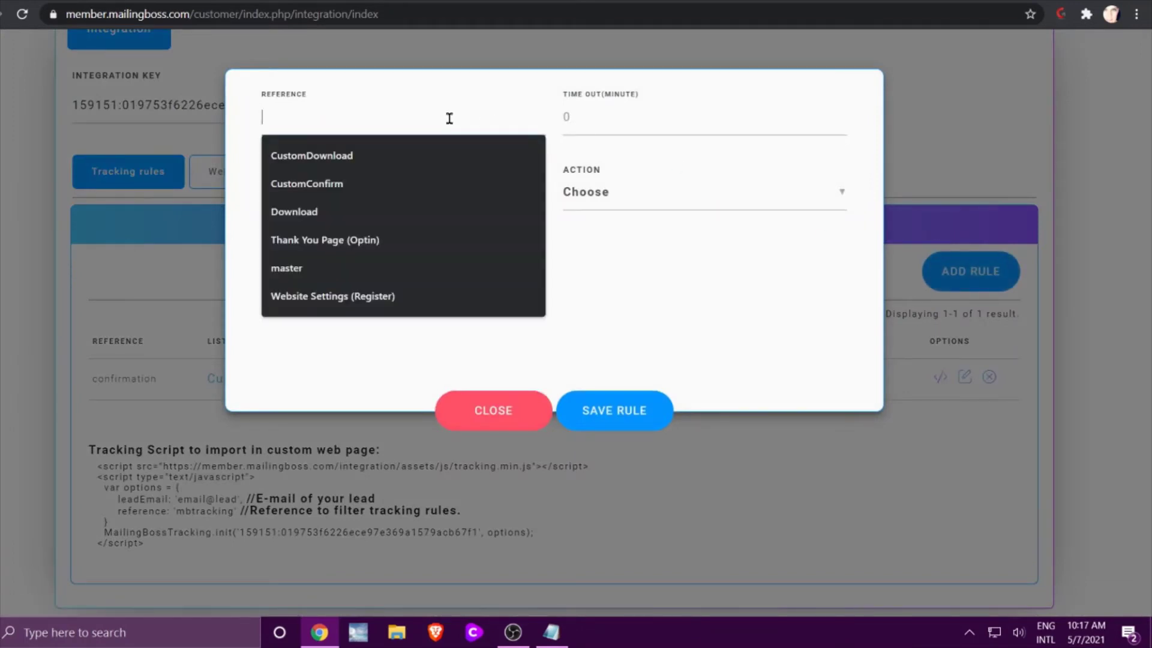
{"action": "type", "text": "download"}
{"action": "key", "text": "Tab"}
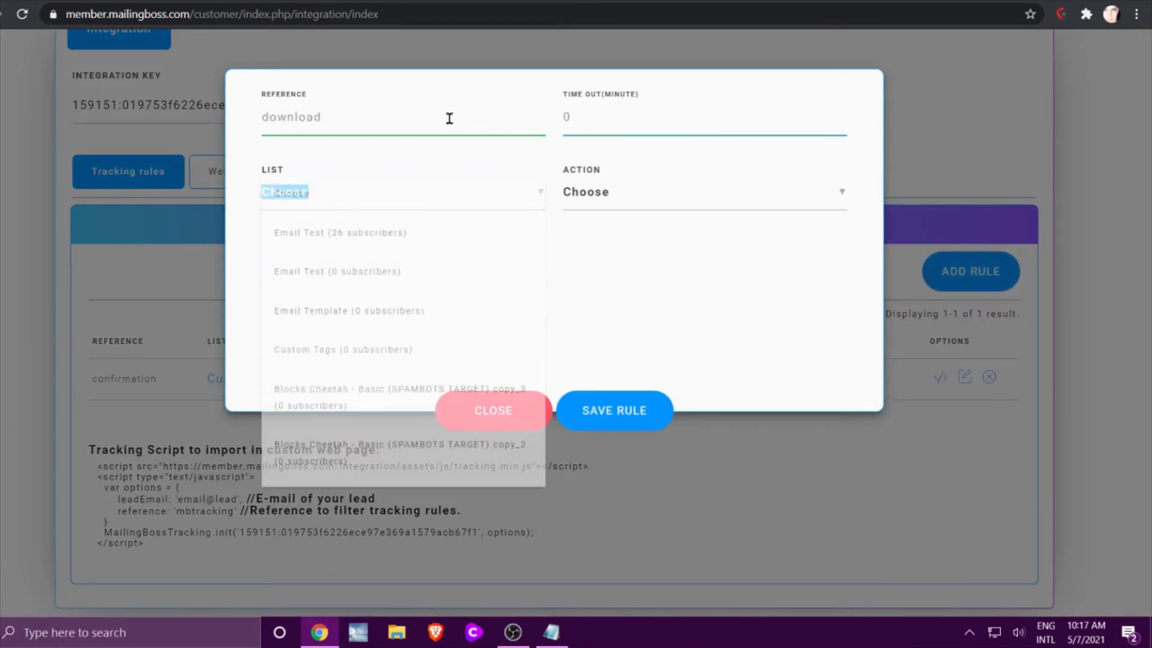
{"action": "left_click", "coordinate": [336, 350]}
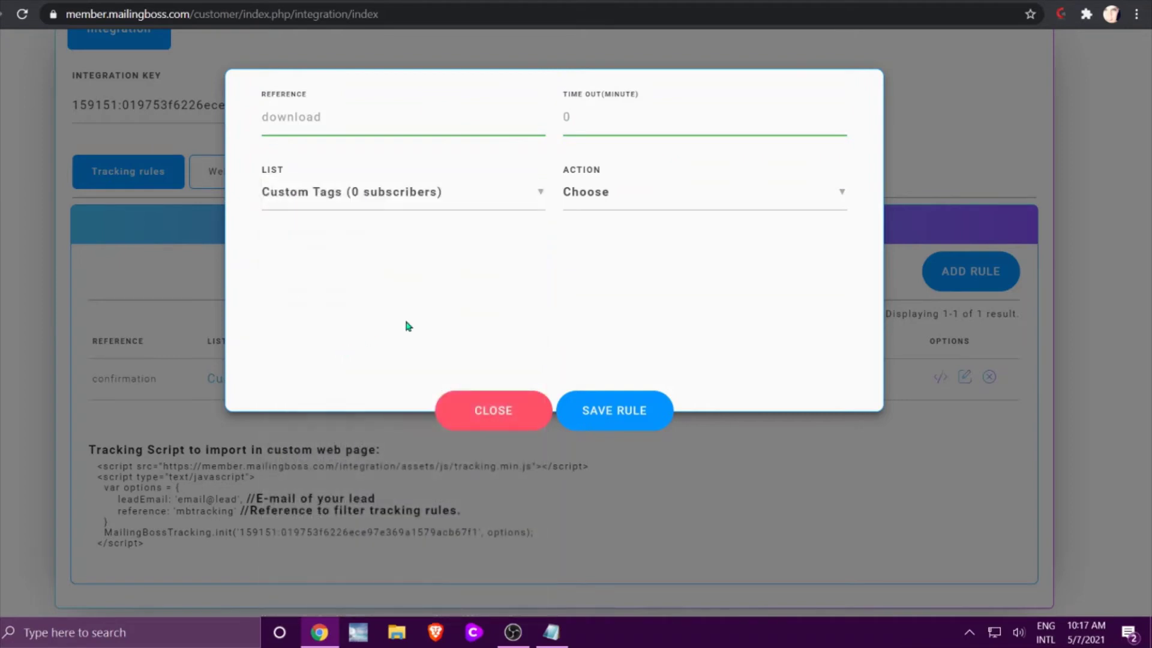
{"action": "left_click", "coordinate": [626, 200]}
{"action": "left_click", "coordinate": [632, 269]}
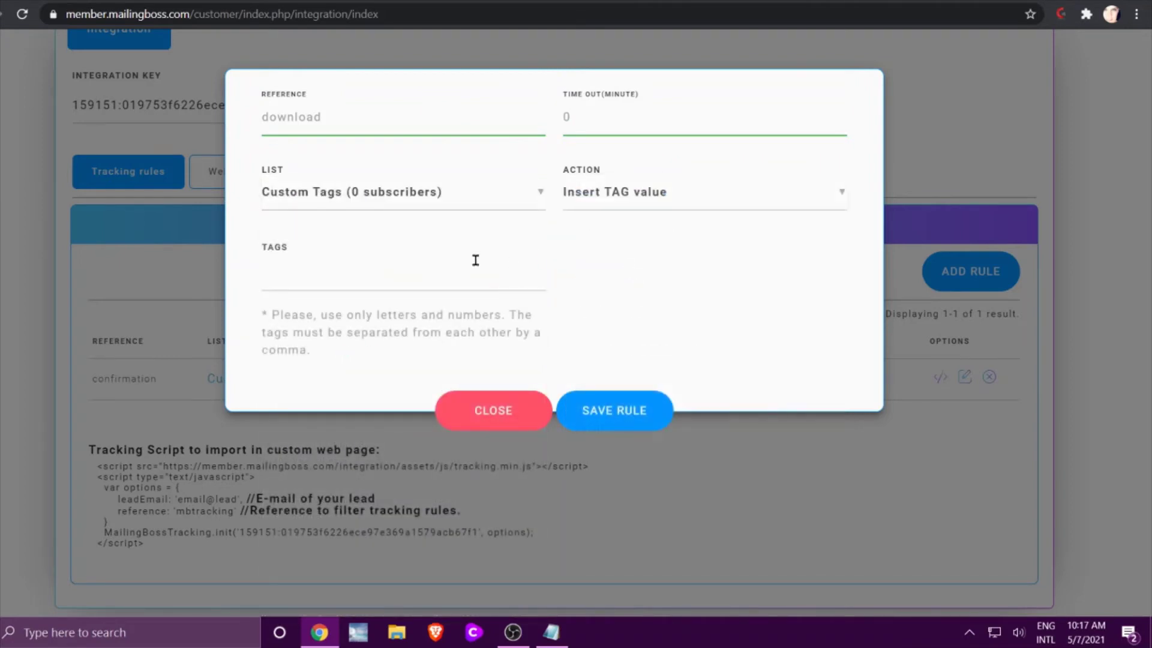
- Set the download rule's tag to download and save the rule
{"action": "left_click", "coordinate": [471, 266]}
{"action": "type", "text": "do"}
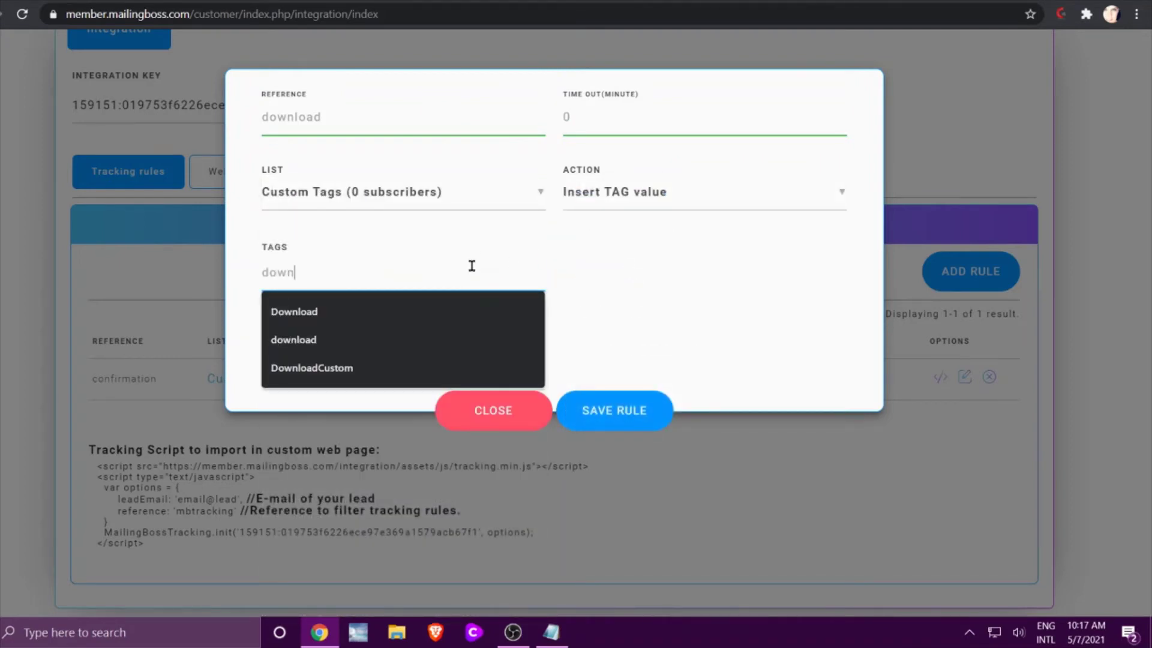
{"action": "type", "text": "wn"}
{"action": "left_click", "coordinate": [392, 337]}
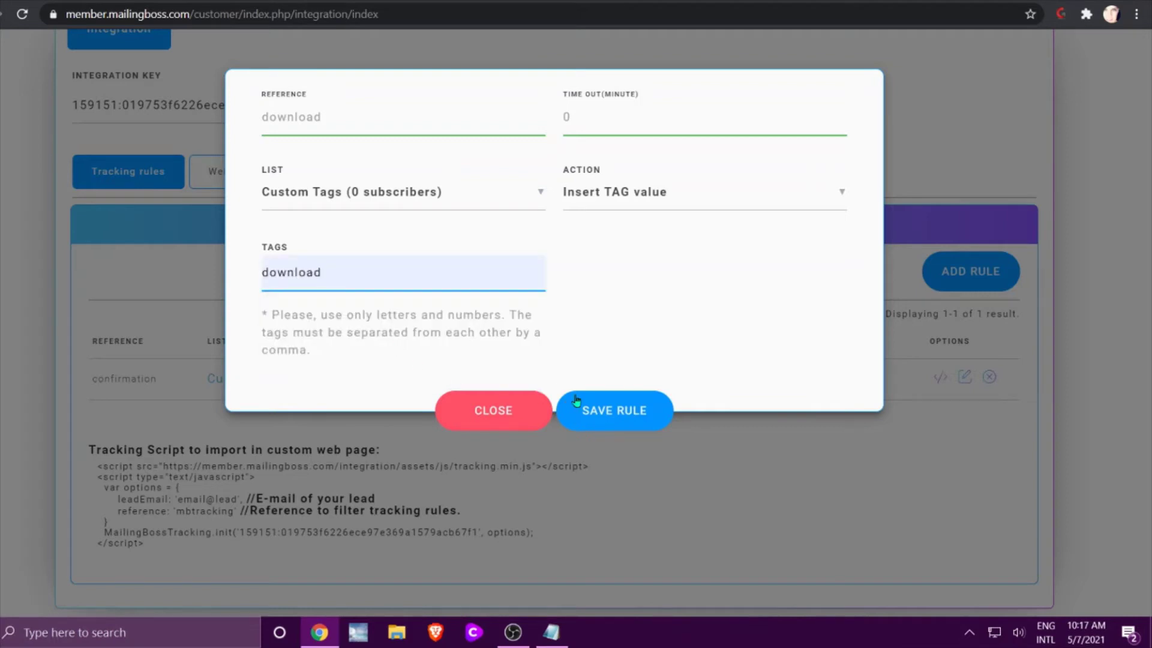
{"action": "left_click", "coordinate": [606, 410]}
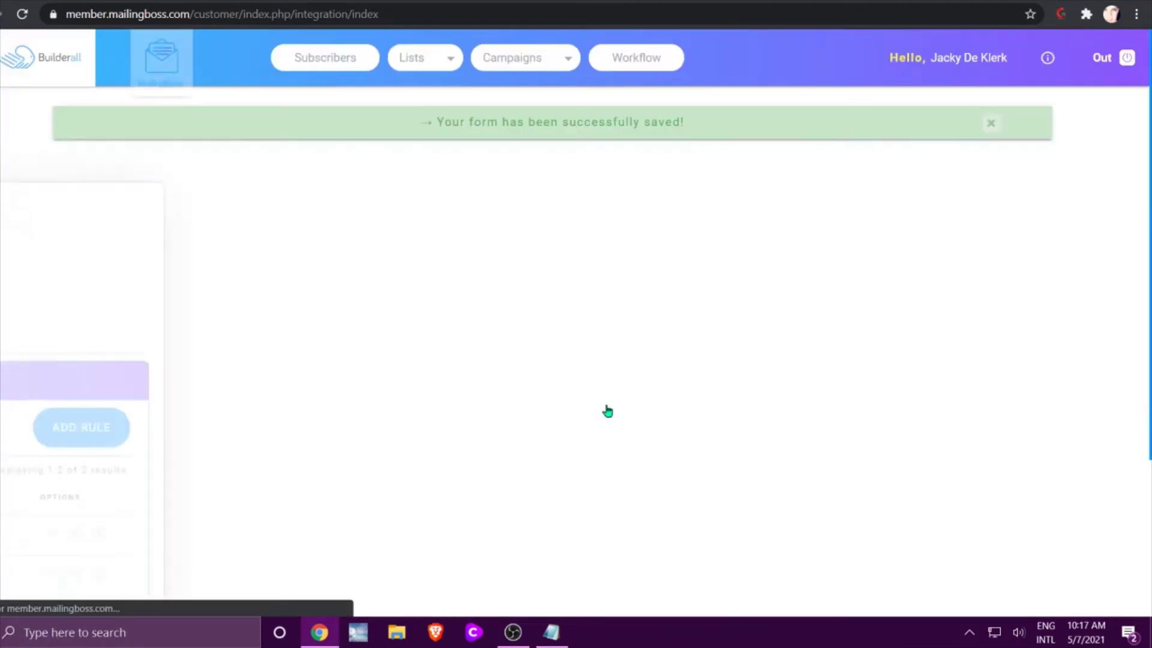
- Start another tracking rule with reference viral, list Custom Tags and action Insert TAG value
{"action": "scroll", "coordinate": [606, 411], "scroll_direction": "down", "scroll_amount": 2}
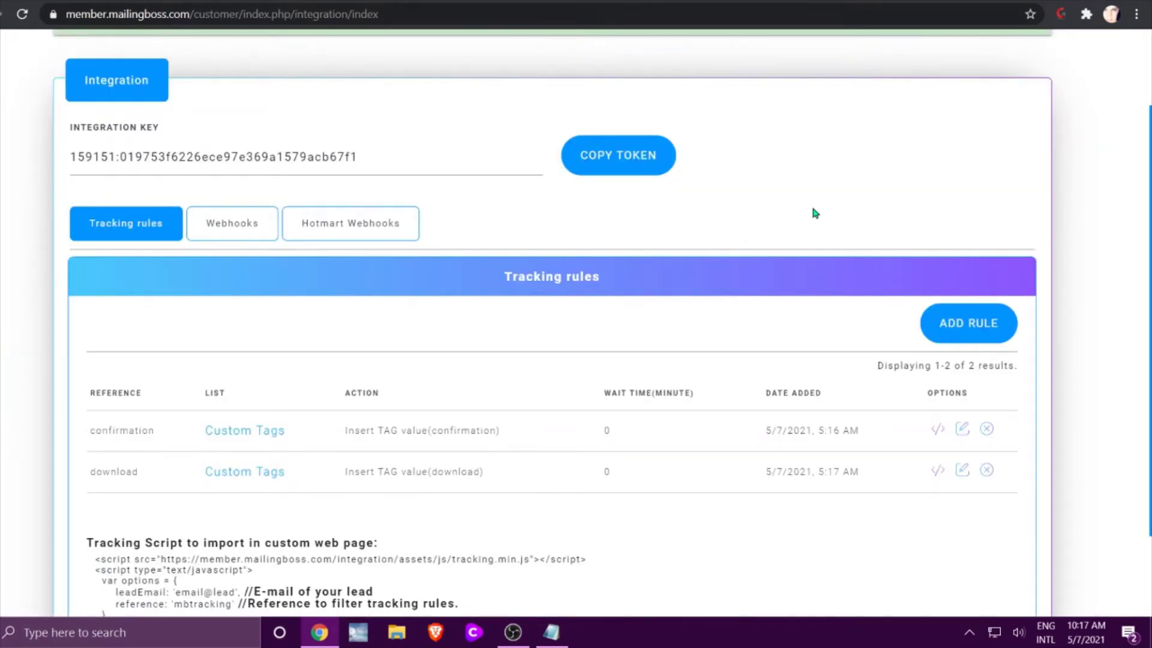
{"action": "left_click", "coordinate": [973, 324]}
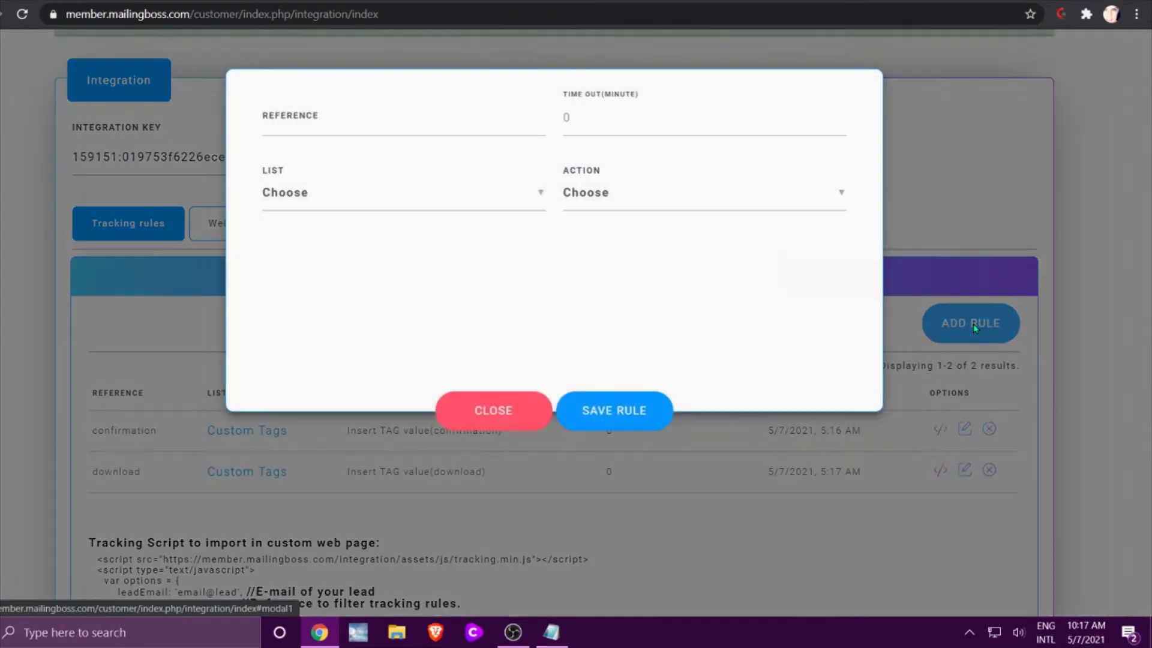
{"action": "left_click", "coordinate": [385, 114]}
{"action": "type", "text": "viral"}
{"action": "key", "text": "Tab"}
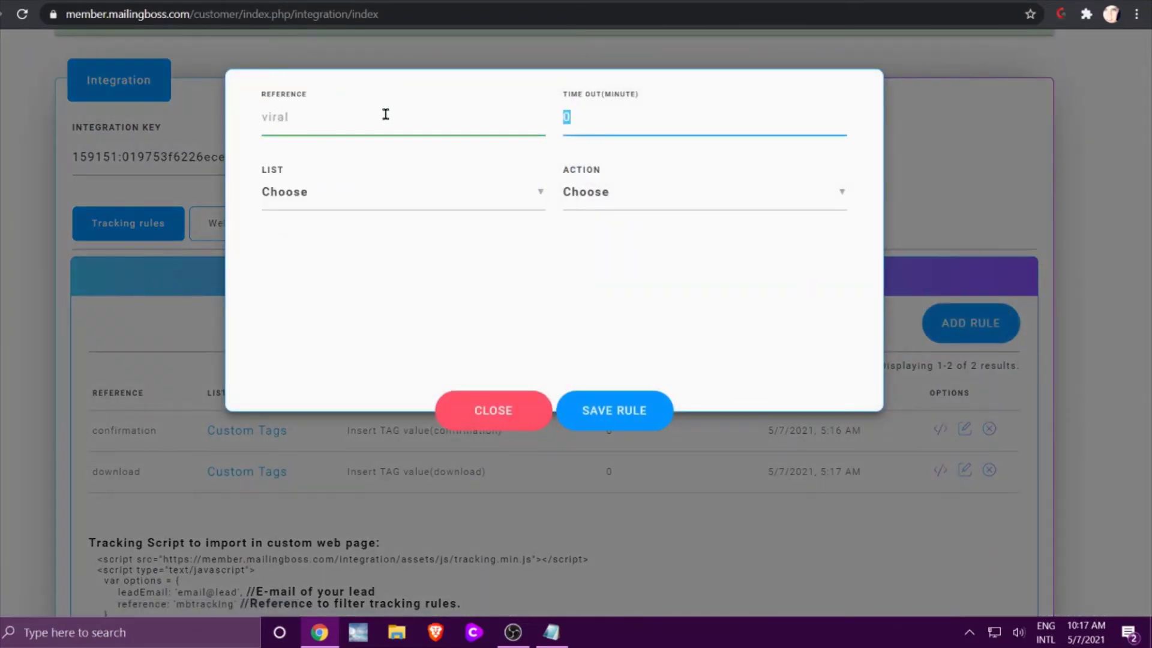
{"action": "key", "text": "Tab"}
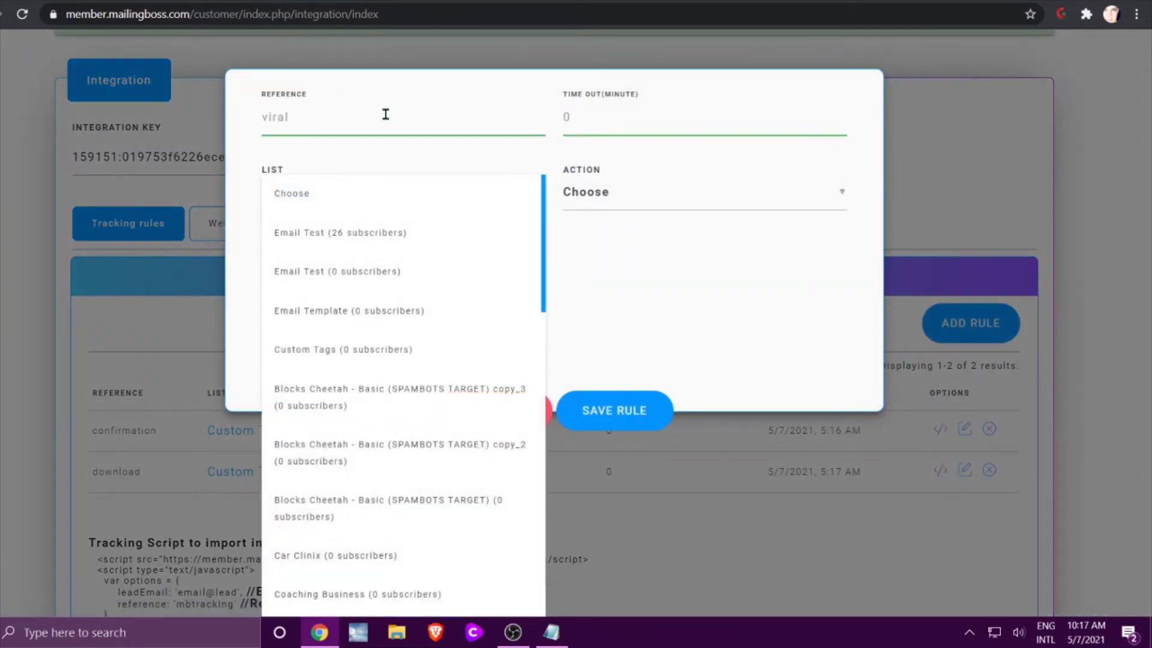
{"action": "left_click", "coordinate": [324, 349]}
{"action": "left_click", "coordinate": [597, 193]}
{"action": "left_click", "coordinate": [611, 271]}
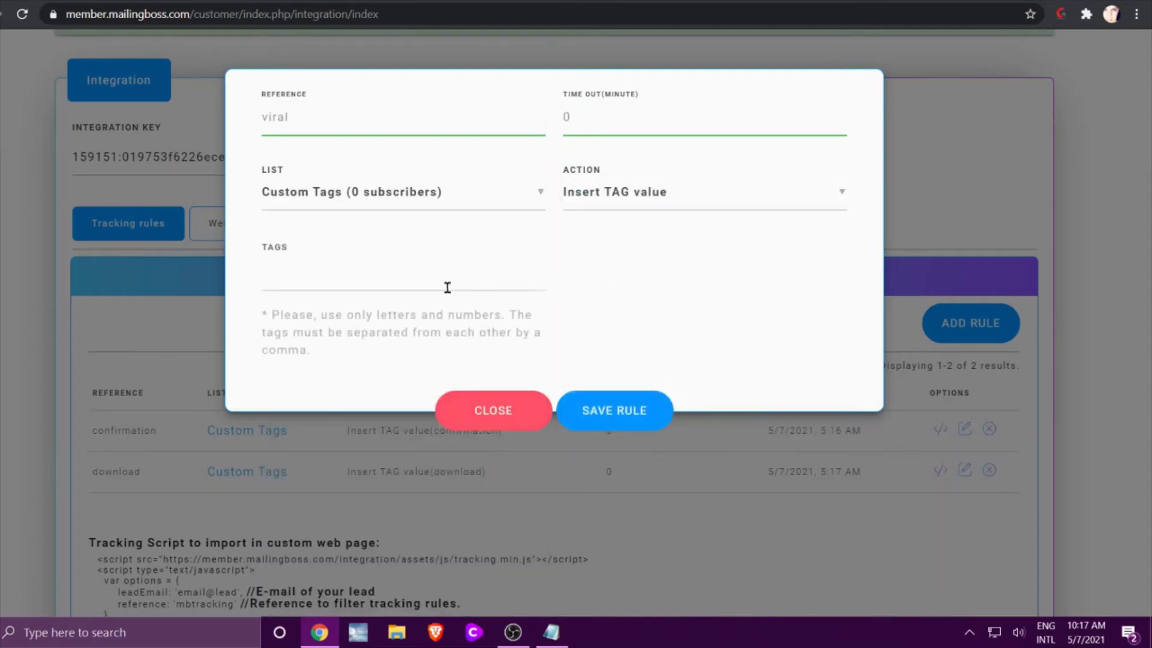
- Set the viral rule's tag to viral and save the rule
{"action": "left_click", "coordinate": [401, 278]}
{"action": "type", "text": "viral"}
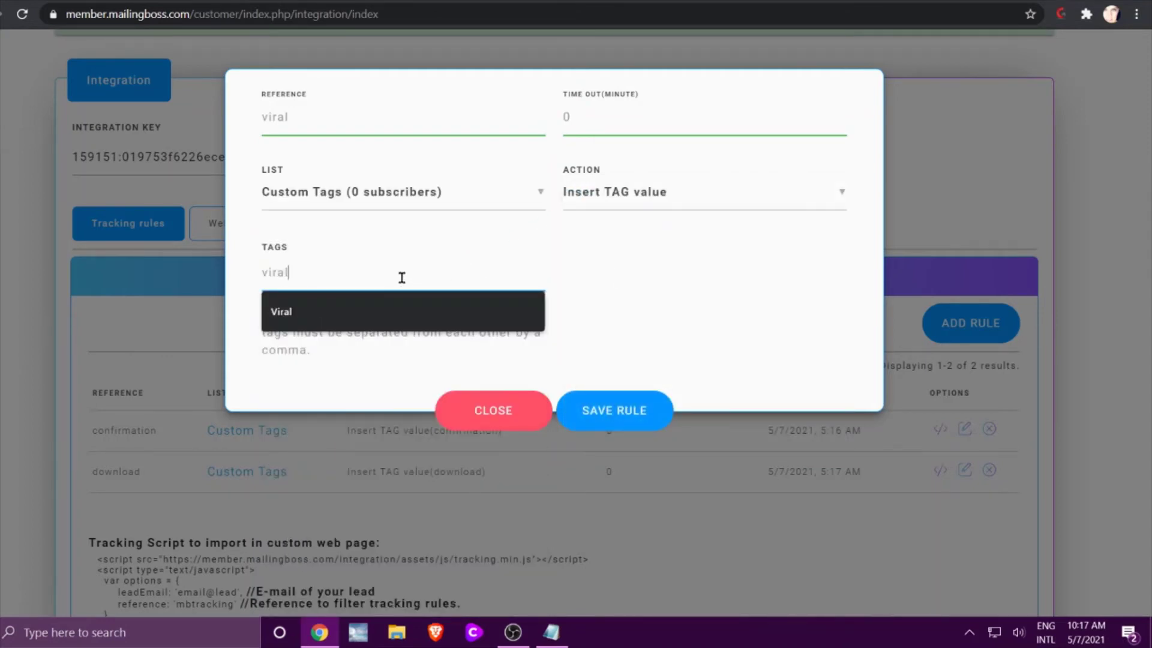
{"action": "left_click", "coordinate": [614, 411]}
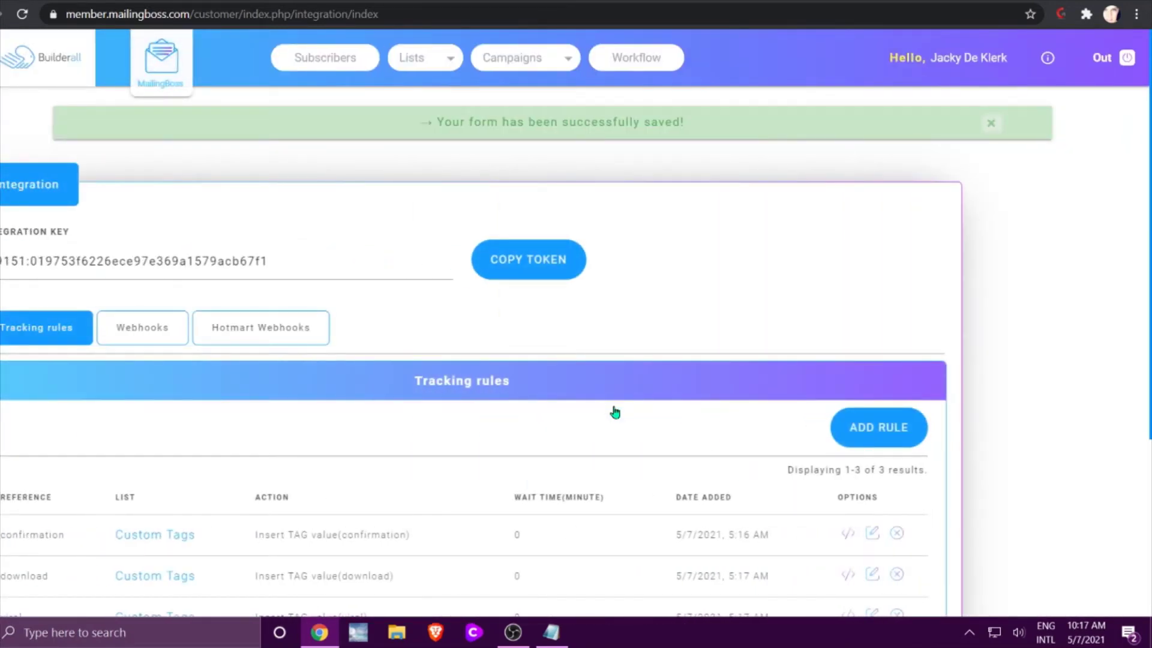
- Copy the confirmation reference from the MailingBoss tracking rules and open the Confirmation page's settings in Cheetah
{"action": "scroll", "coordinate": [615, 412], "scroll_direction": "down", "scroll_amount": 3}
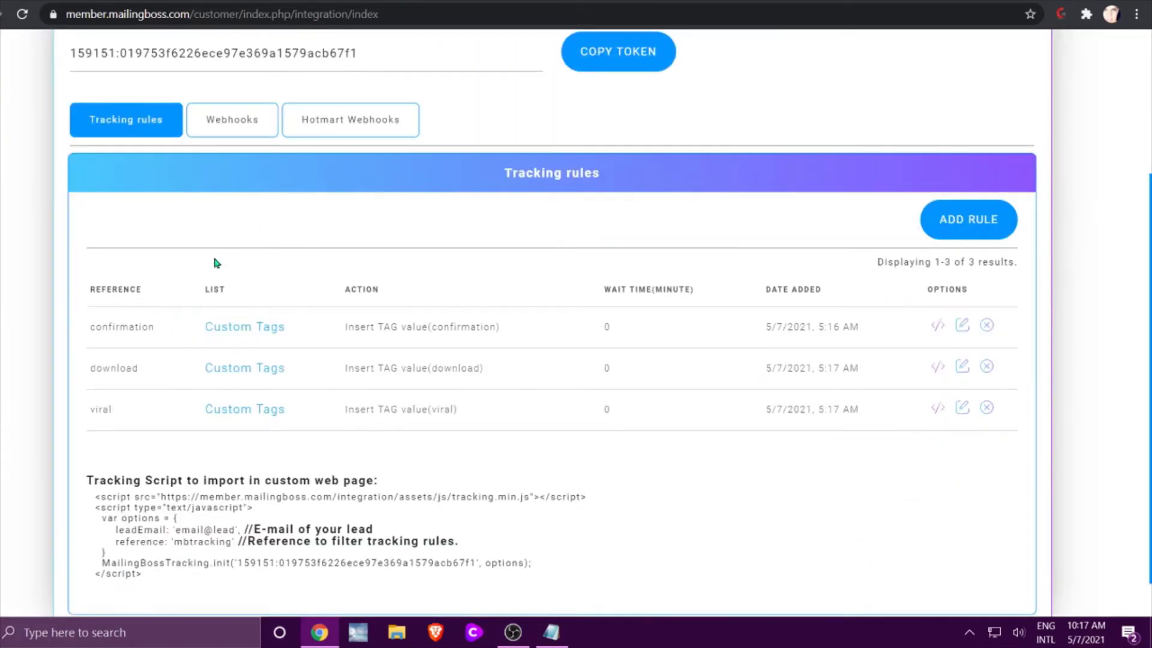
{"action": "left_click_drag", "start_coordinate": [154, 327], "coordinate": [90, 325]}
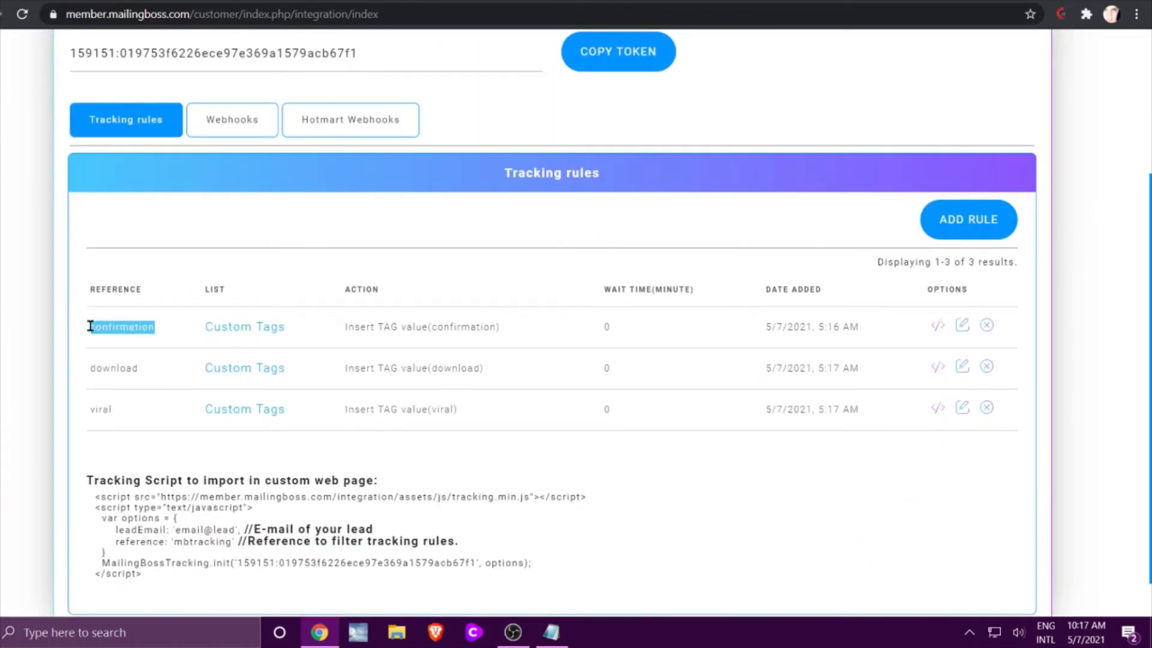
{"action": "right_click", "coordinate": [100, 329]}
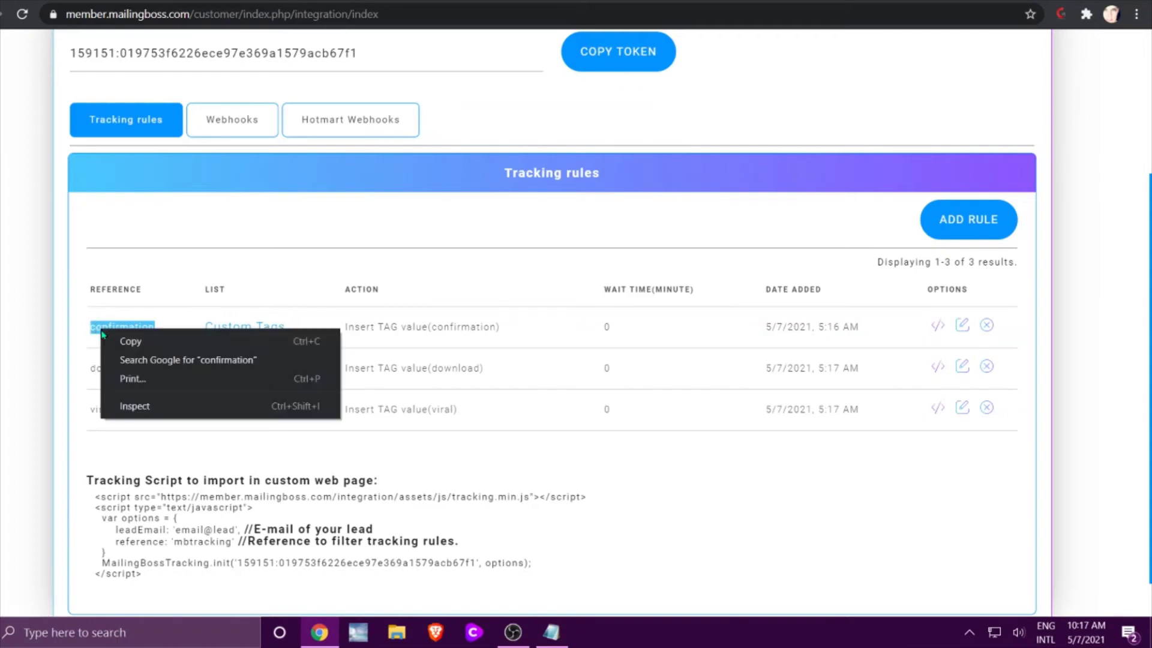
{"action": "left_click", "coordinate": [130, 341]}
{"action": "key", "text": "ctrl+Tab"}
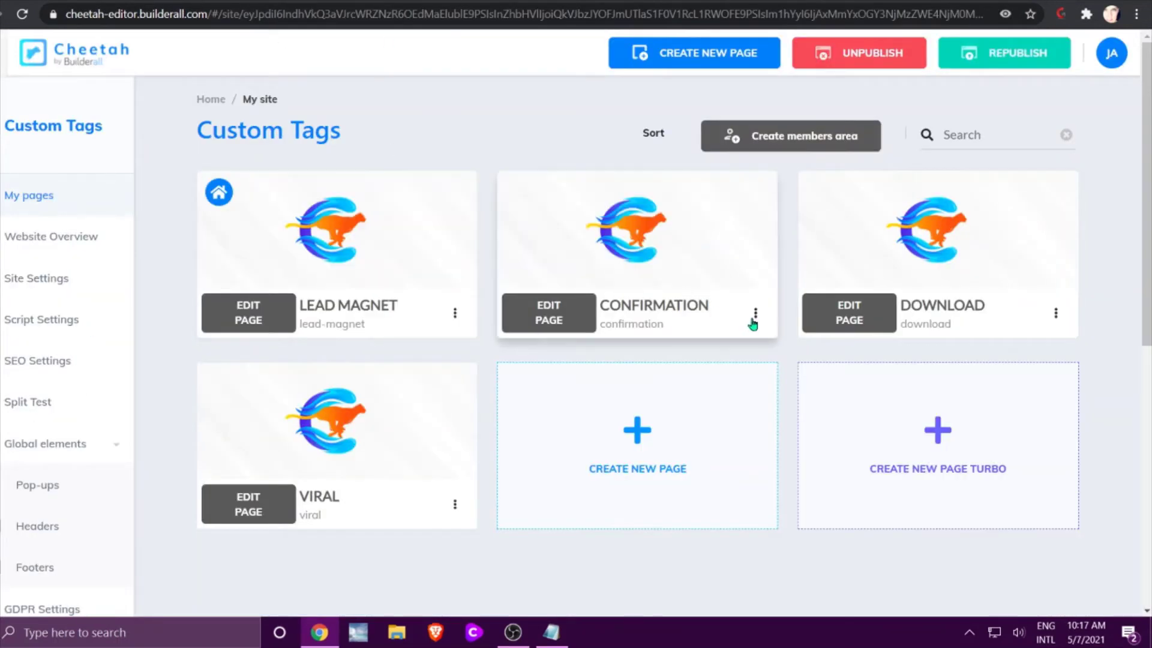
{"action": "left_click", "coordinate": [755, 315]}
{"action": "left_click", "coordinate": [671, 358]}
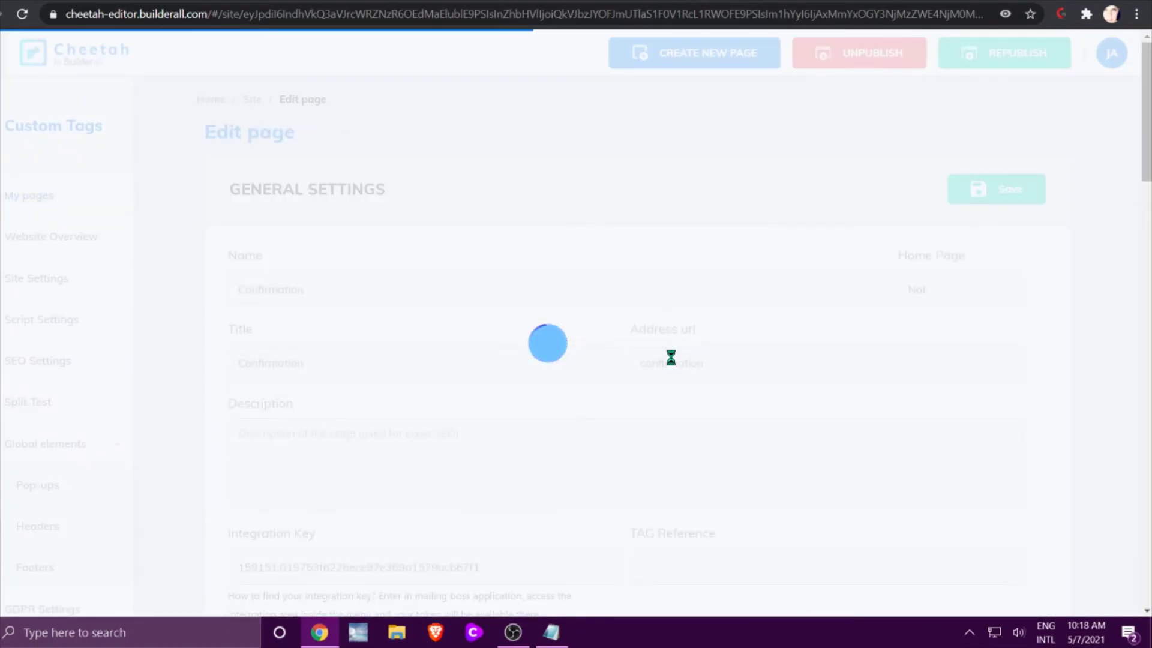
- Set the Confirmation page's TAG Reference to confirmation in lowercase and save the page
{"action": "scroll", "coordinate": [753, 303], "scroll_direction": "down", "scroll_amount": 5}
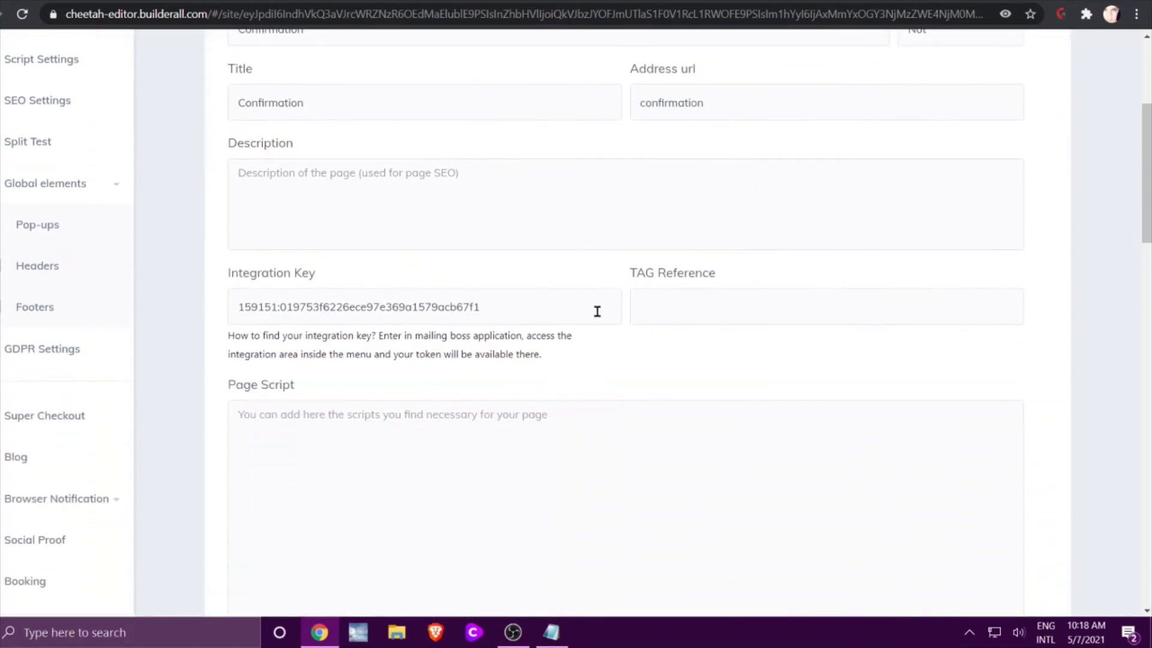
{"action": "left_click", "coordinate": [657, 302]}
{"action": "right_click", "coordinate": [657, 302]}
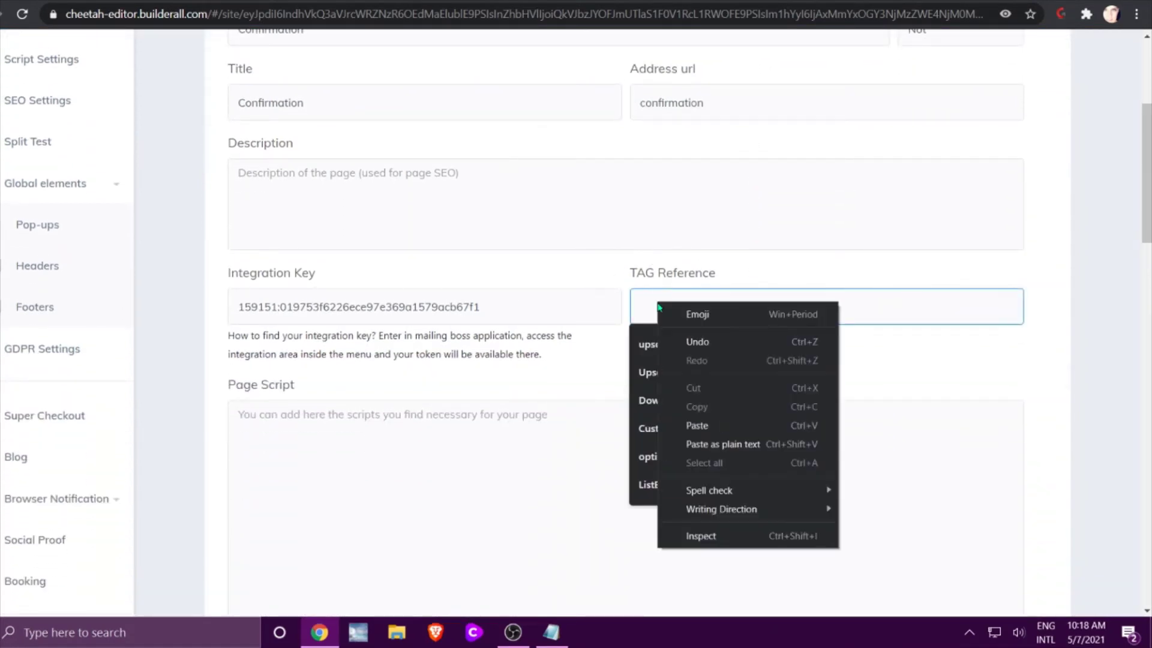
{"action": "left_click", "coordinate": [717, 424]}
{"action": "key", "text": "Down"}
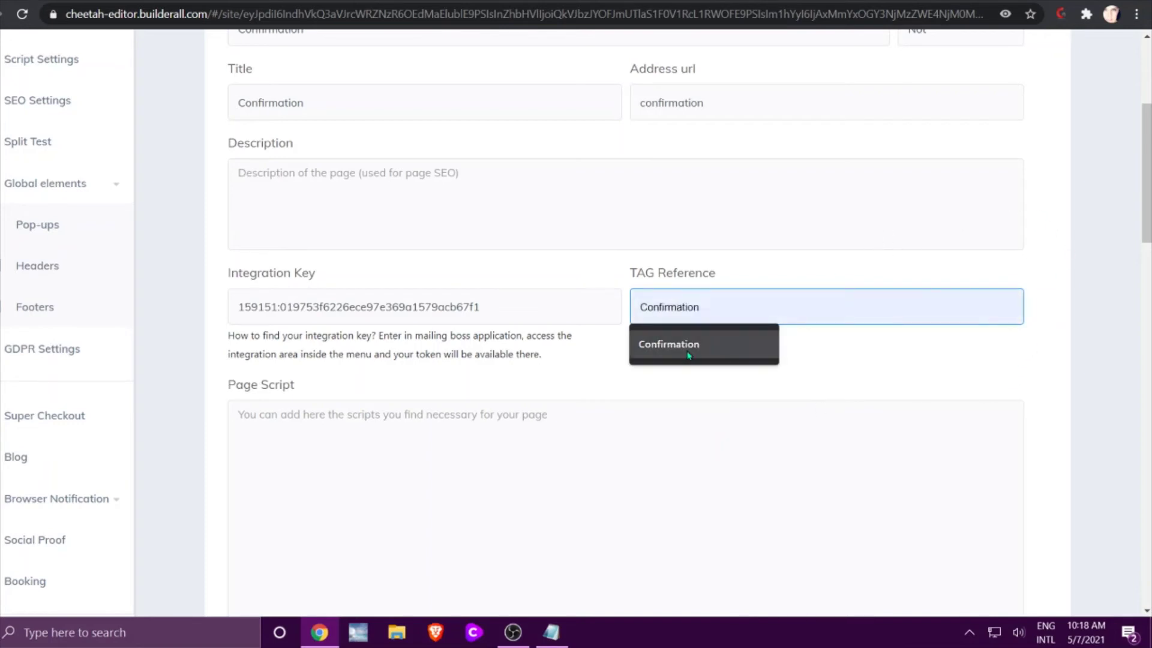
{"action": "key", "text": "Return"}
{"action": "scroll", "coordinate": [1002, 367], "scroll_direction": "up", "scroll_amount": 1}
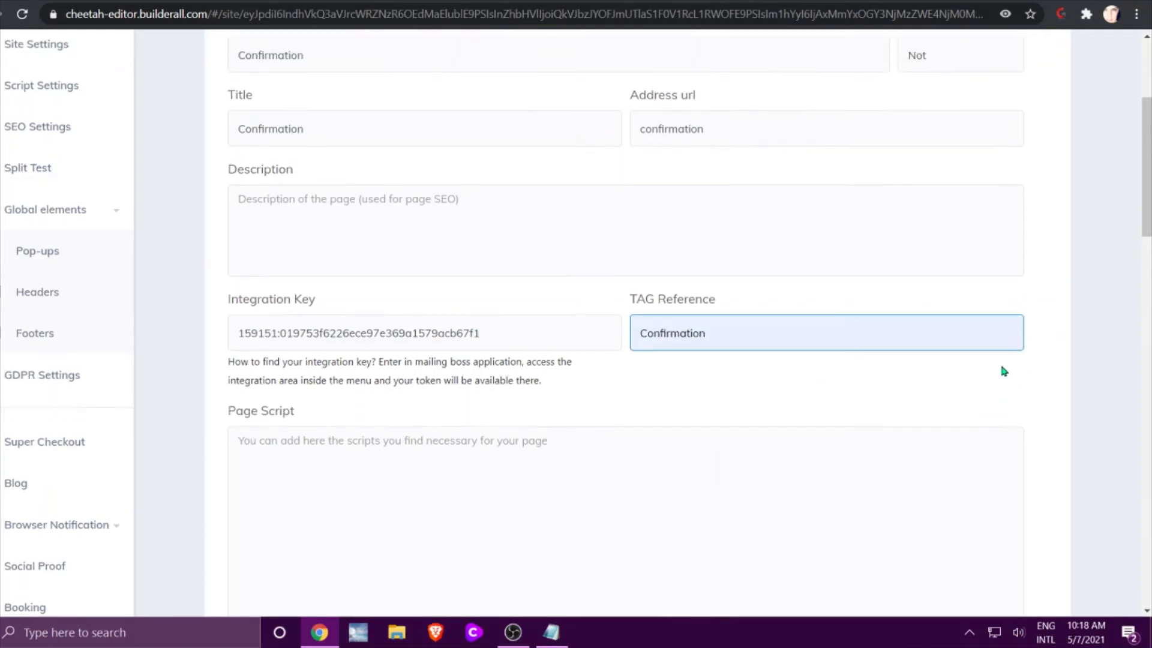
{"action": "left_click_drag", "start_coordinate": [645, 361], "coordinate": [634, 361]}
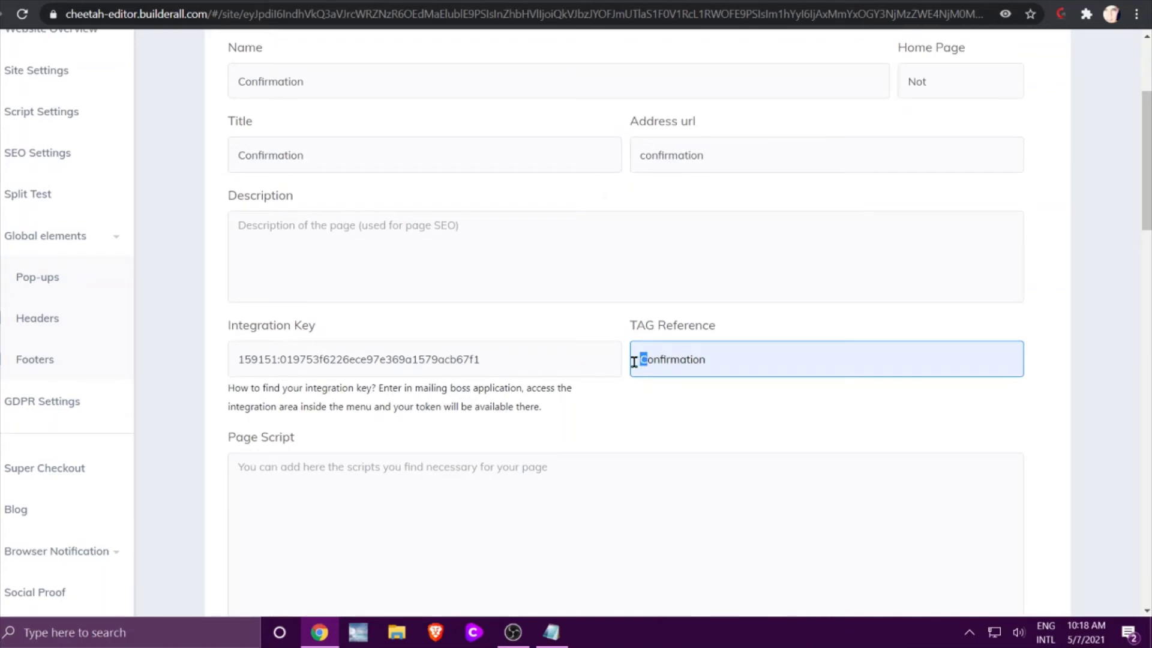
{"action": "type", "text": "c"}
{"action": "left_click", "coordinate": [942, 286]}
{"action": "scroll", "coordinate": [942, 285], "scroll_direction": "up", "scroll_amount": 4}
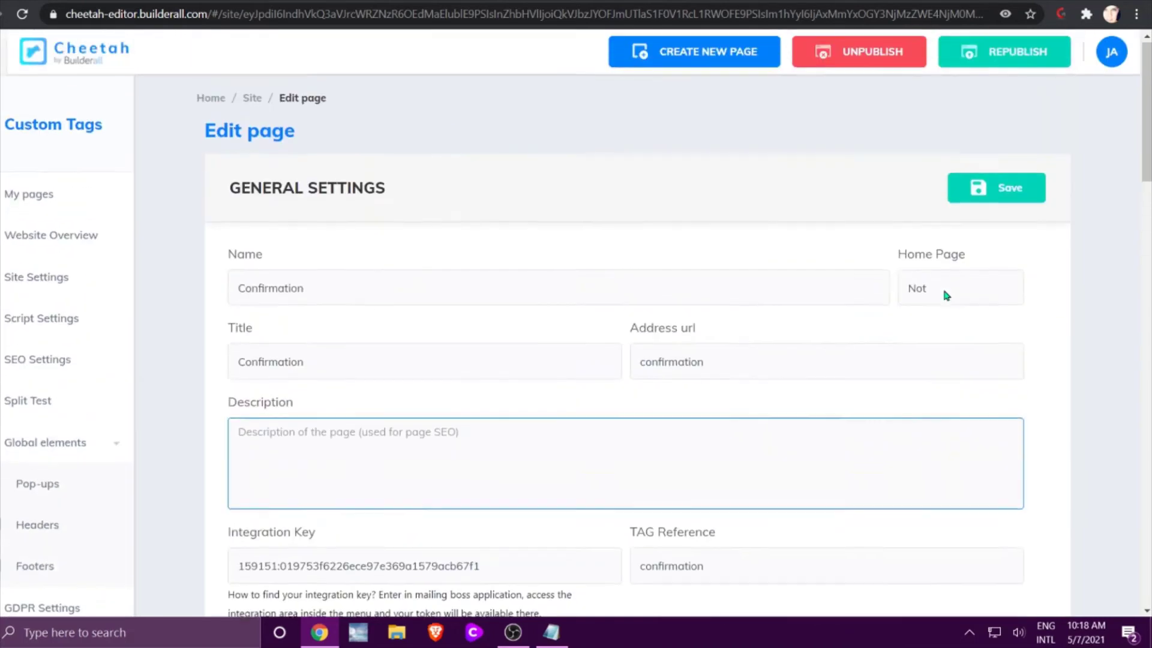
{"action": "left_click", "coordinate": [1008, 191]}
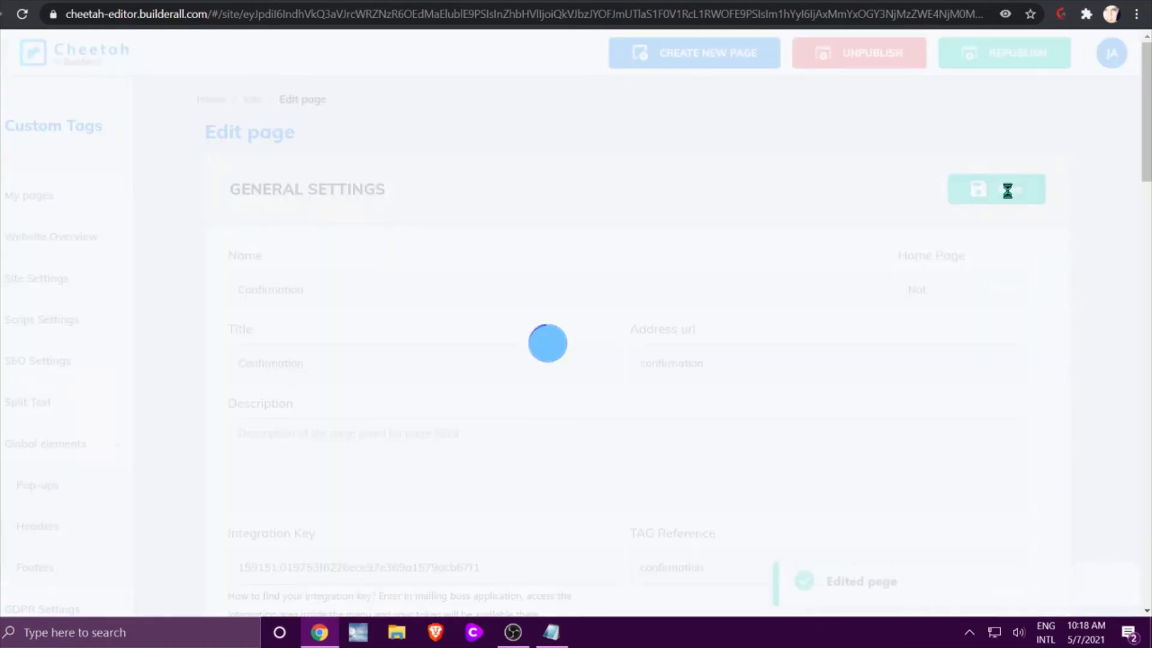
- Copy the download reference from the MailingBoss tracking rules and open the Download page's settings in Cheetah
{"action": "key", "text": "ctrl+Tab"}
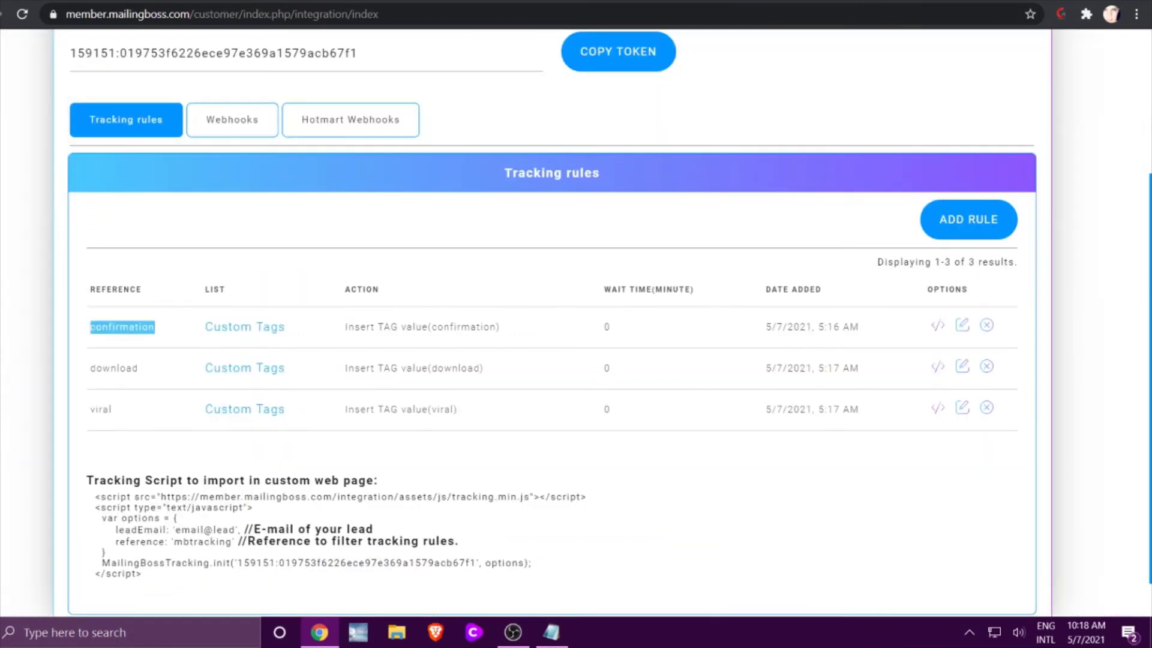
{"action": "left_click_drag", "start_coordinate": [143, 368], "coordinate": [93, 369]}
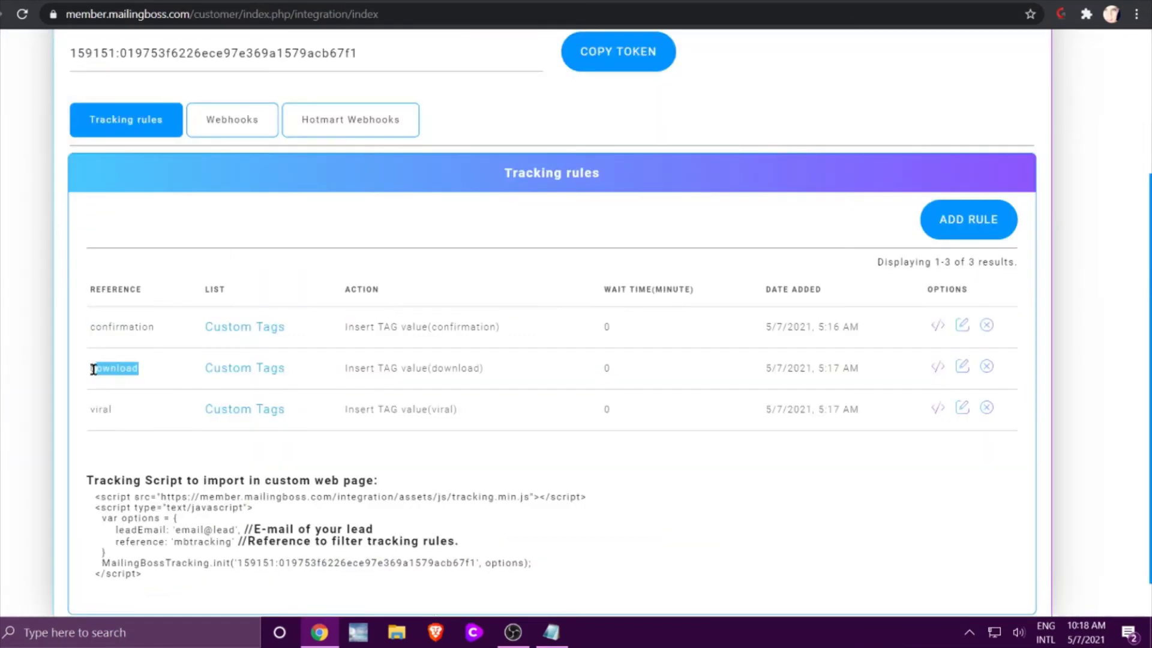
{"action": "right_click", "coordinate": [106, 371]}
{"action": "left_click", "coordinate": [136, 382]}
{"action": "key", "text": "ctrl+shift+Tab"}
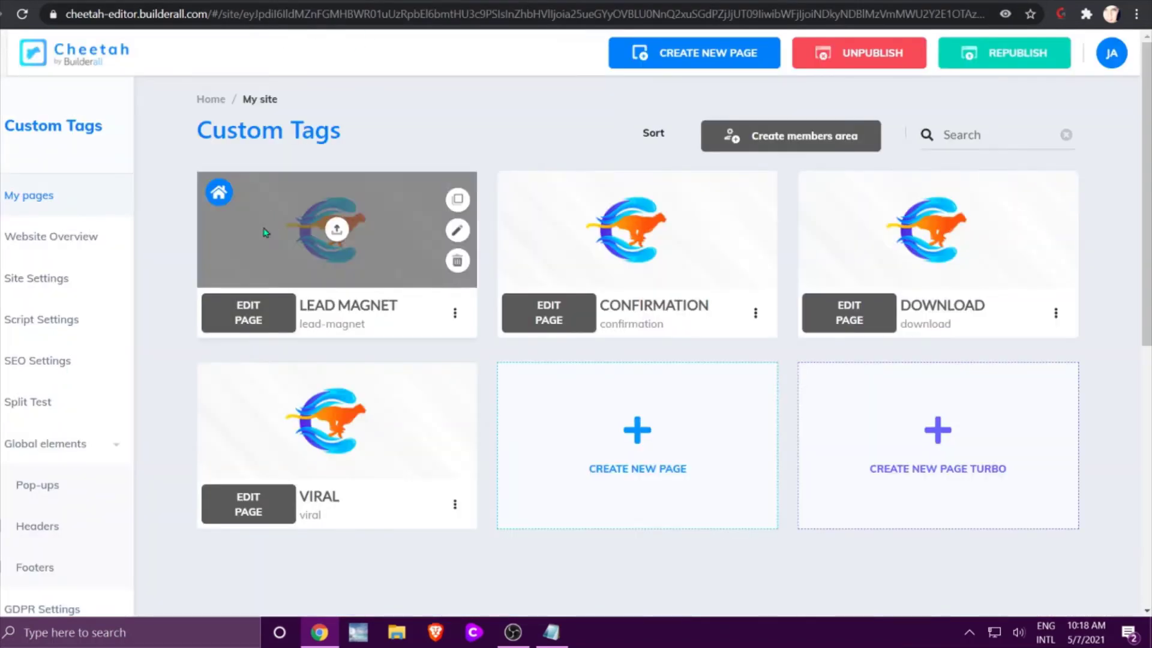
{"action": "left_click", "coordinate": [1056, 312]}
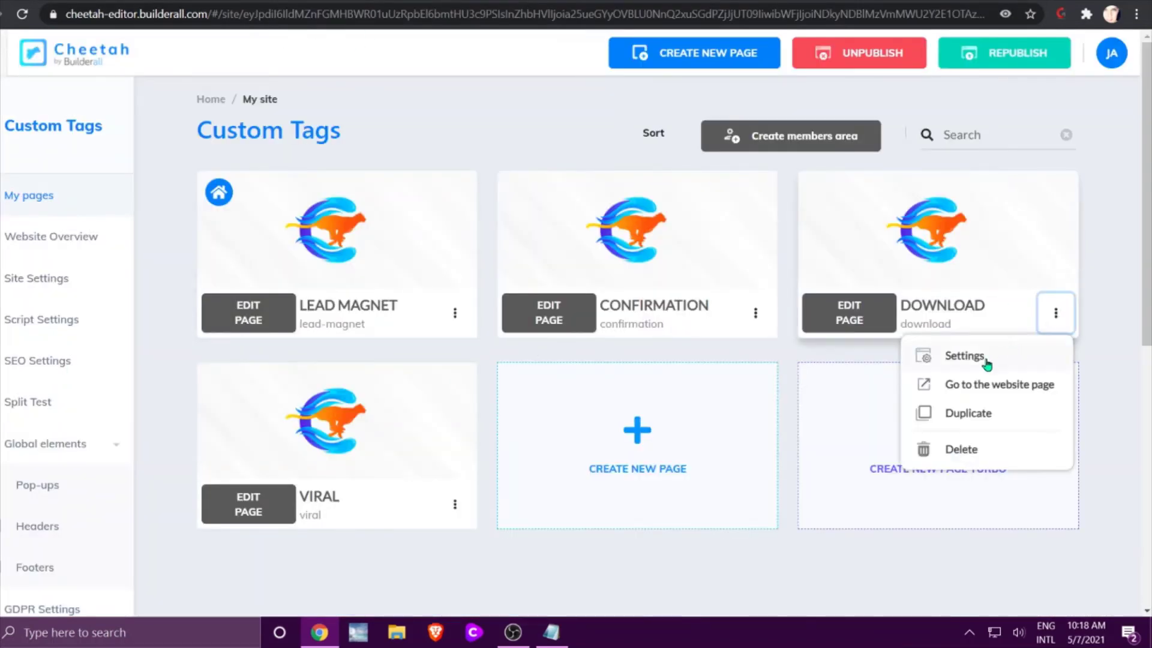
{"action": "left_click", "coordinate": [985, 357]}
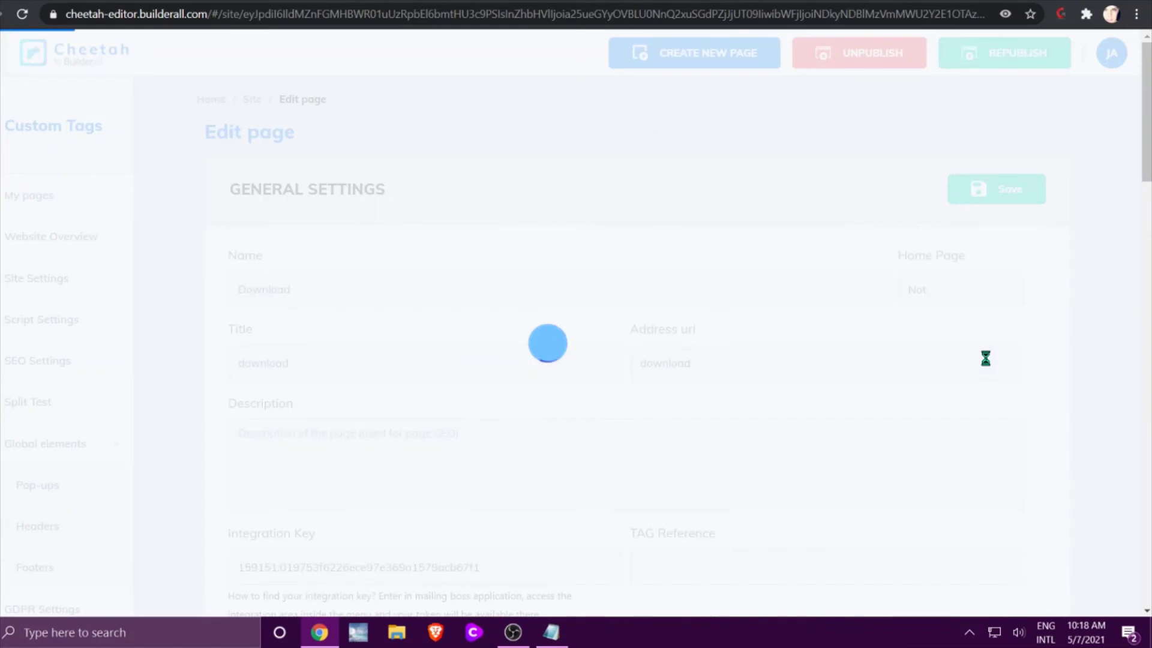
- Paste download as the Download page's TAG Reference and save the page
{"action": "scroll", "coordinate": [982, 359], "scroll_direction": "down", "scroll_amount": 2}
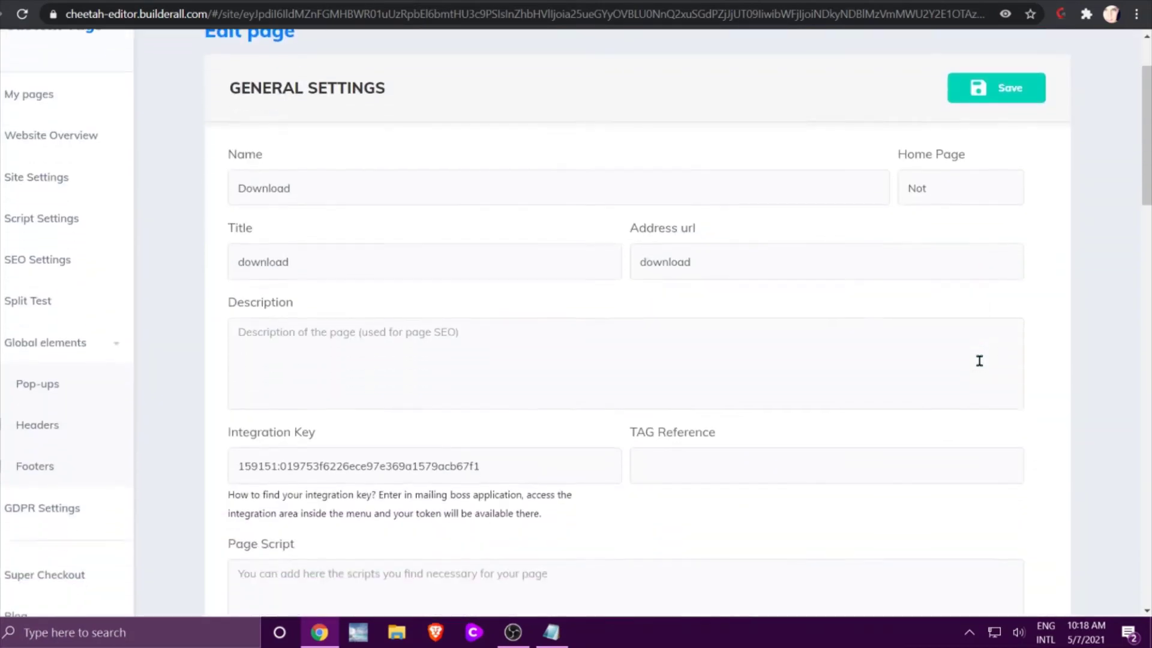
{"action": "right_click", "coordinate": [725, 463]}
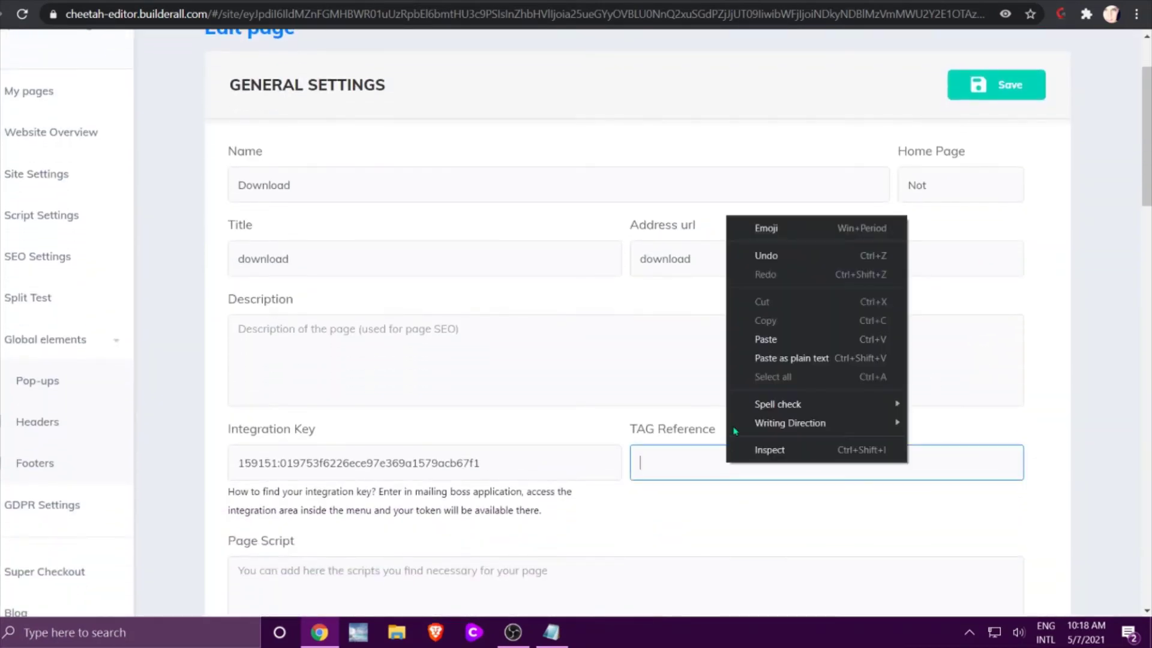
{"action": "left_click", "coordinate": [774, 337]}
{"action": "left_click", "coordinate": [995, 318]}
{"action": "left_click", "coordinate": [995, 87]}
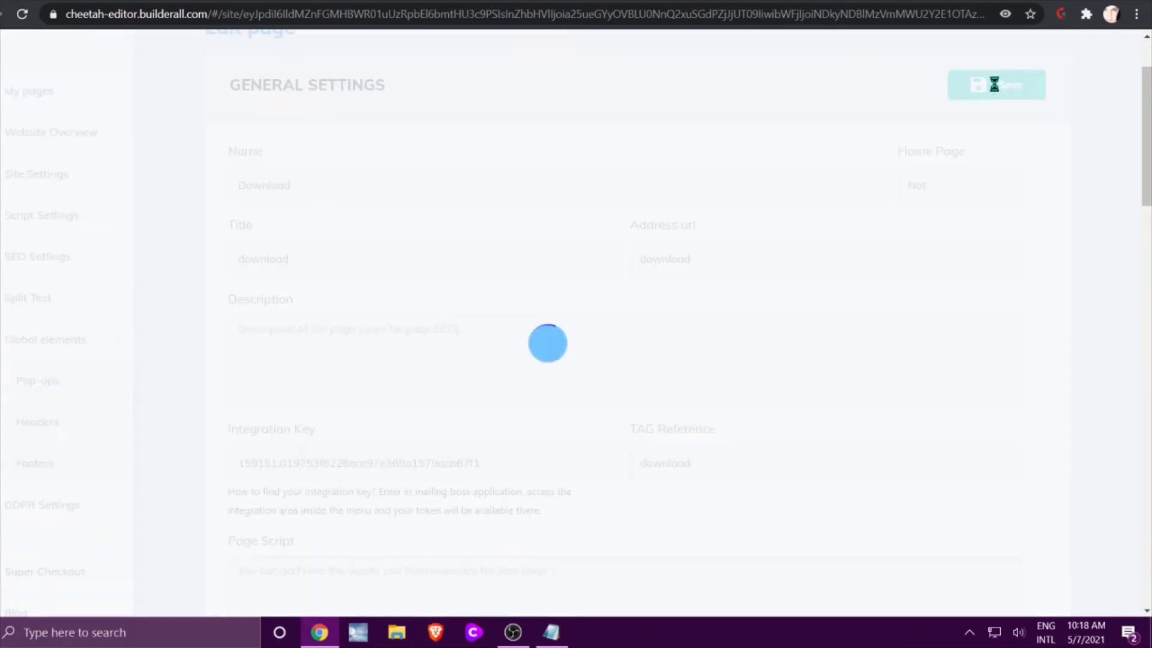
- Copy the viral reference from the MailingBoss tracking rules and open the Viral page's settings in Cheetah
{"action": "key", "text": "ctrl+Tab"}
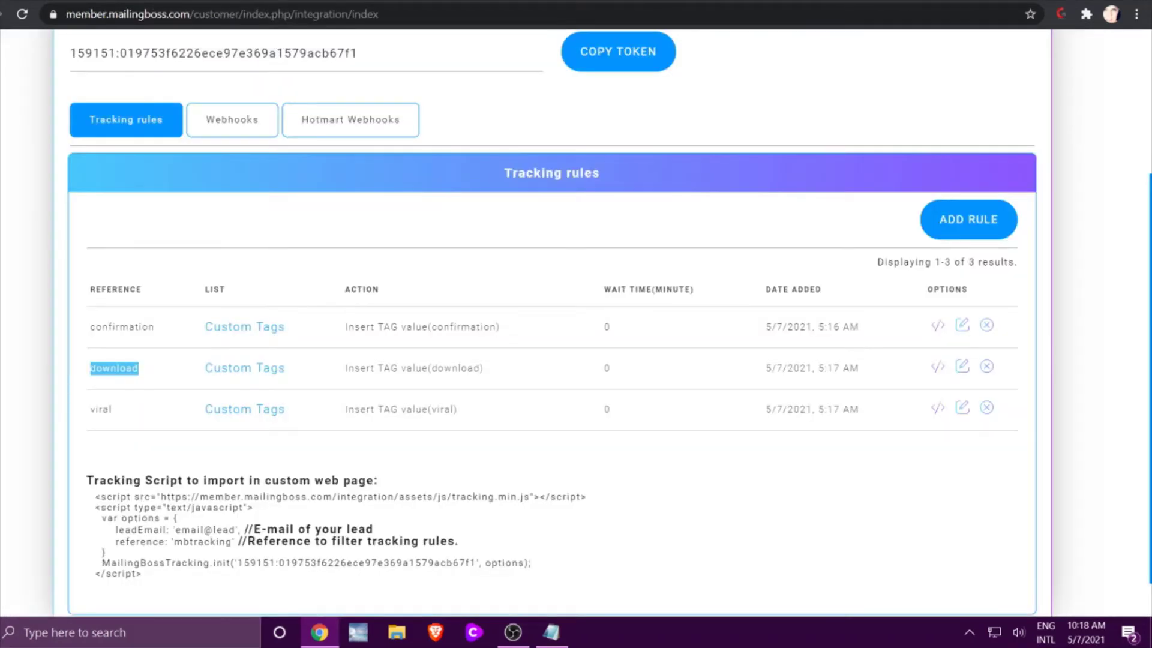
{"action": "left_click_drag", "start_coordinate": [108, 411], "coordinate": [91, 410]}
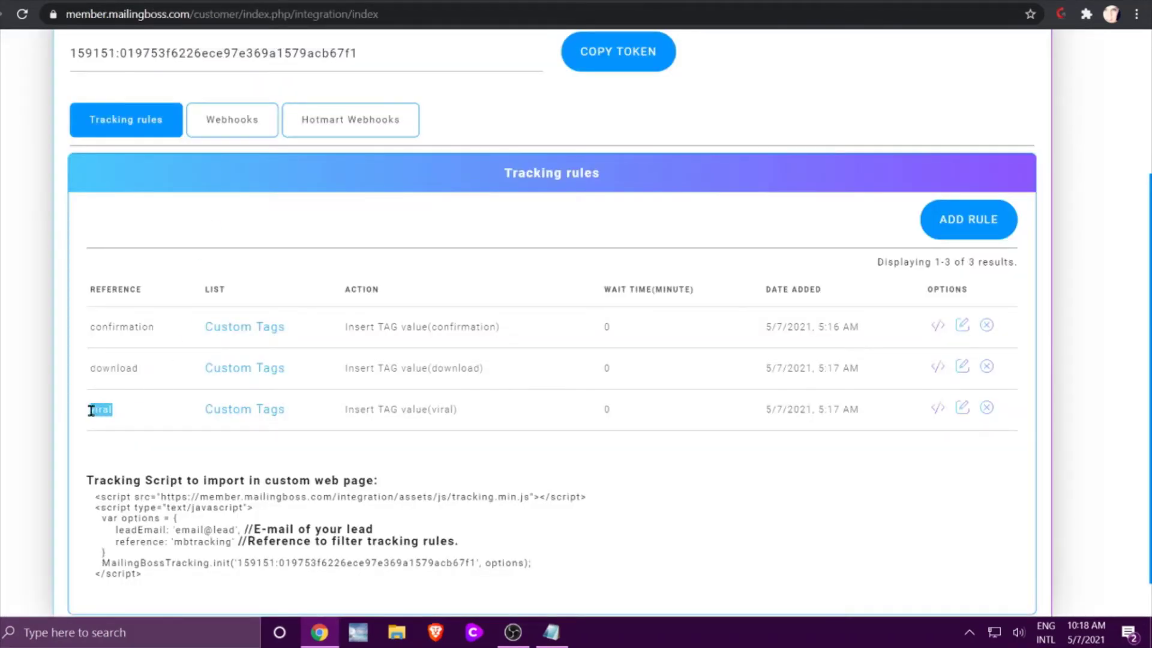
{"action": "right_click", "coordinate": [103, 414]}
{"action": "left_click", "coordinate": [123, 423]}
{"action": "key", "text": "ctrl+Tab"}
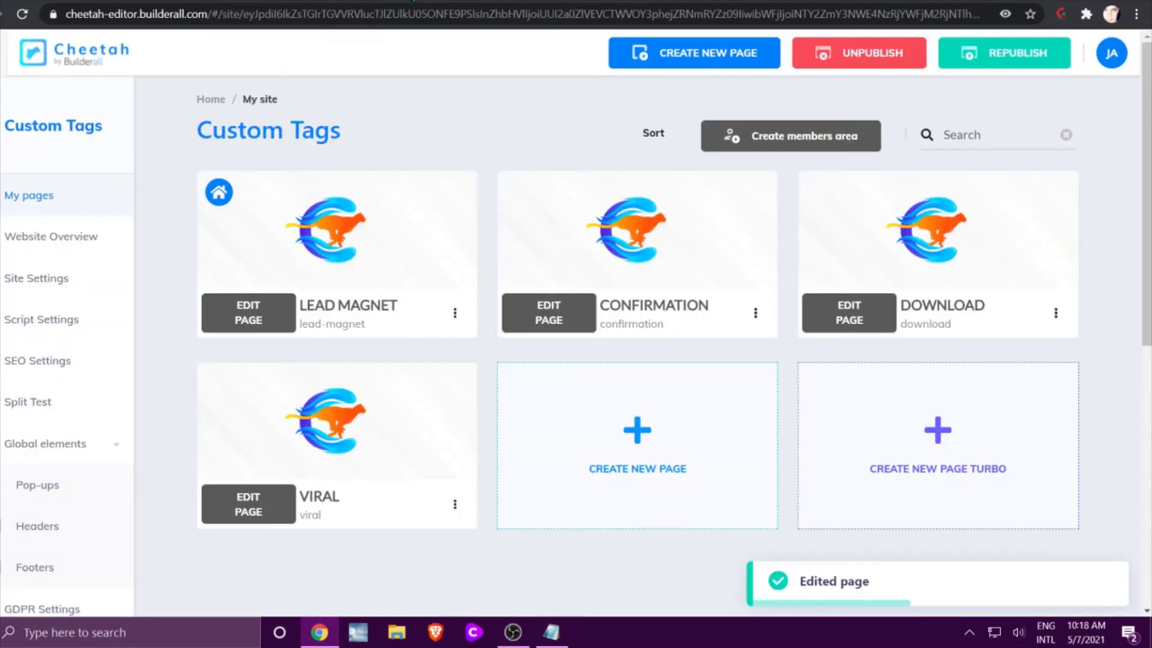
{"action": "left_click", "coordinate": [457, 506]}
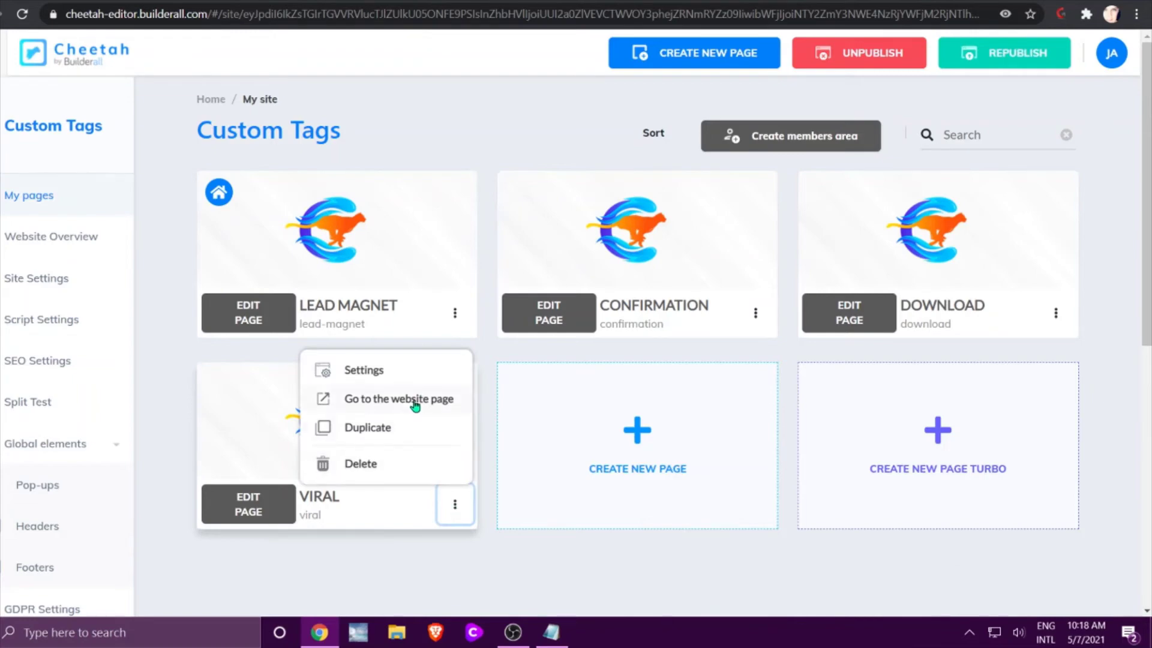
{"action": "left_click", "coordinate": [406, 370]}
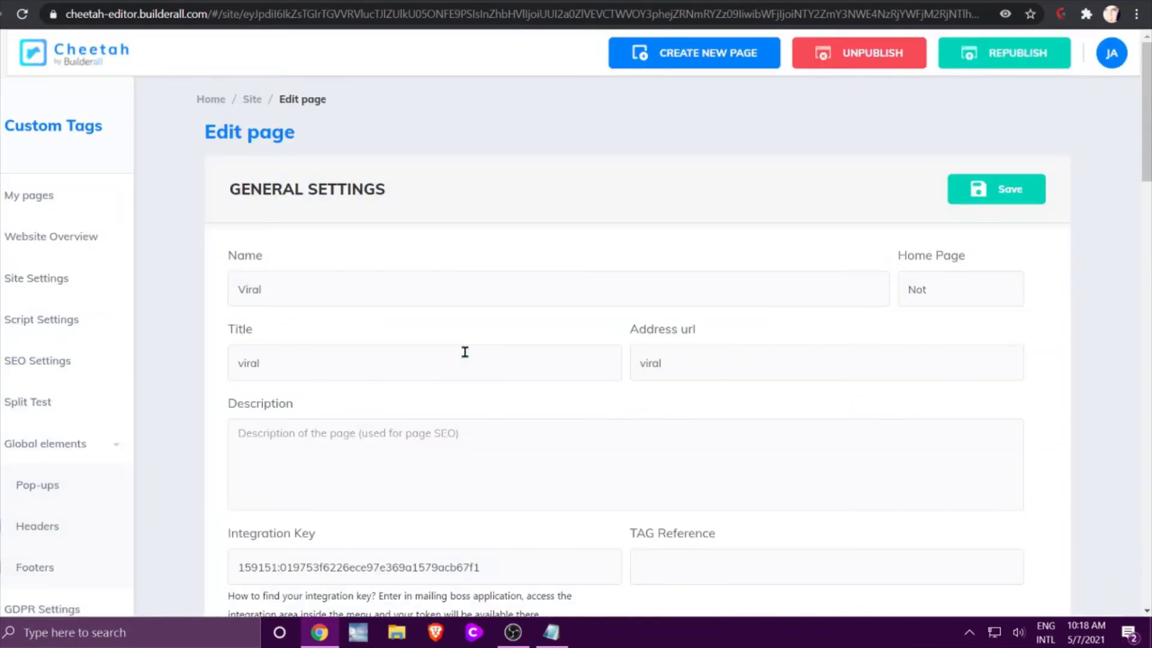
- Paste viral as the Viral page's TAG Reference and save the page
{"action": "scroll", "coordinate": [624, 441], "scroll_direction": "down", "scroll_amount": 2}
{"action": "left_click", "coordinate": [664, 462]}
{"action": "right_click", "coordinate": [664, 462]}
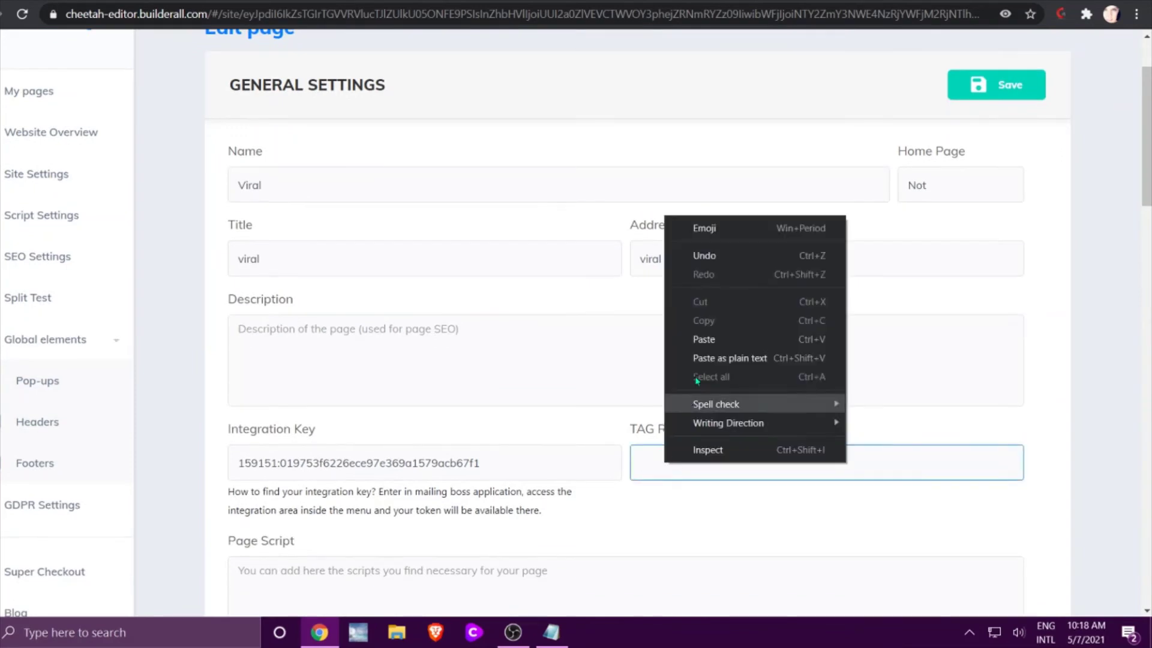
{"action": "left_click", "coordinate": [707, 339]}
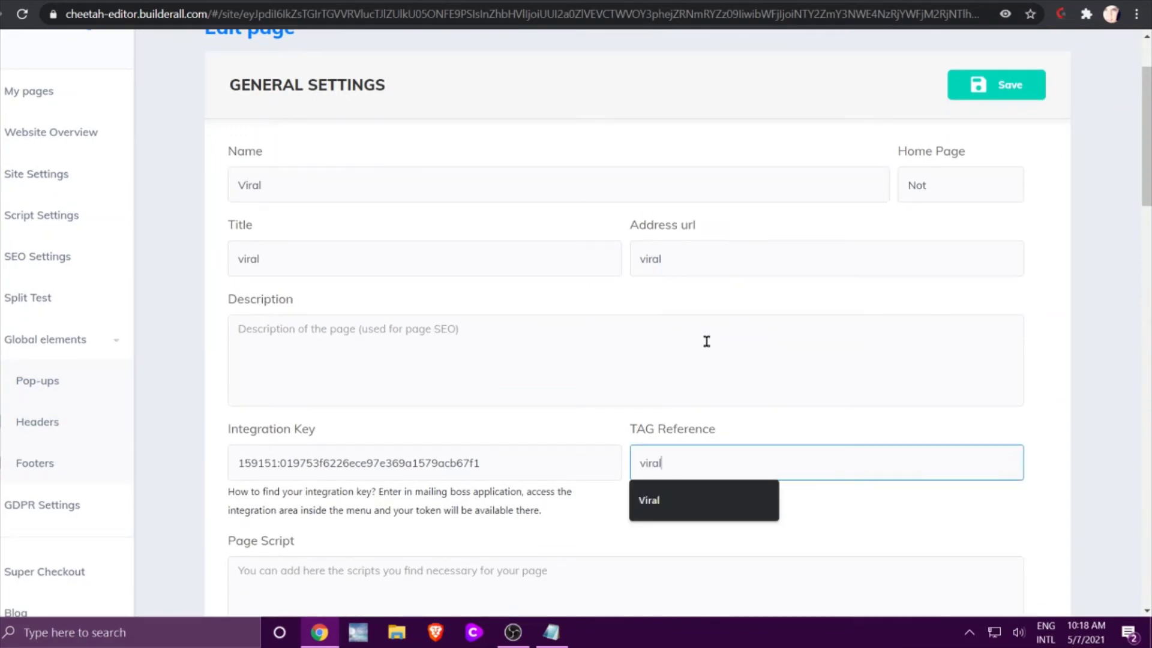
{"action": "left_click", "coordinate": [999, 87]}
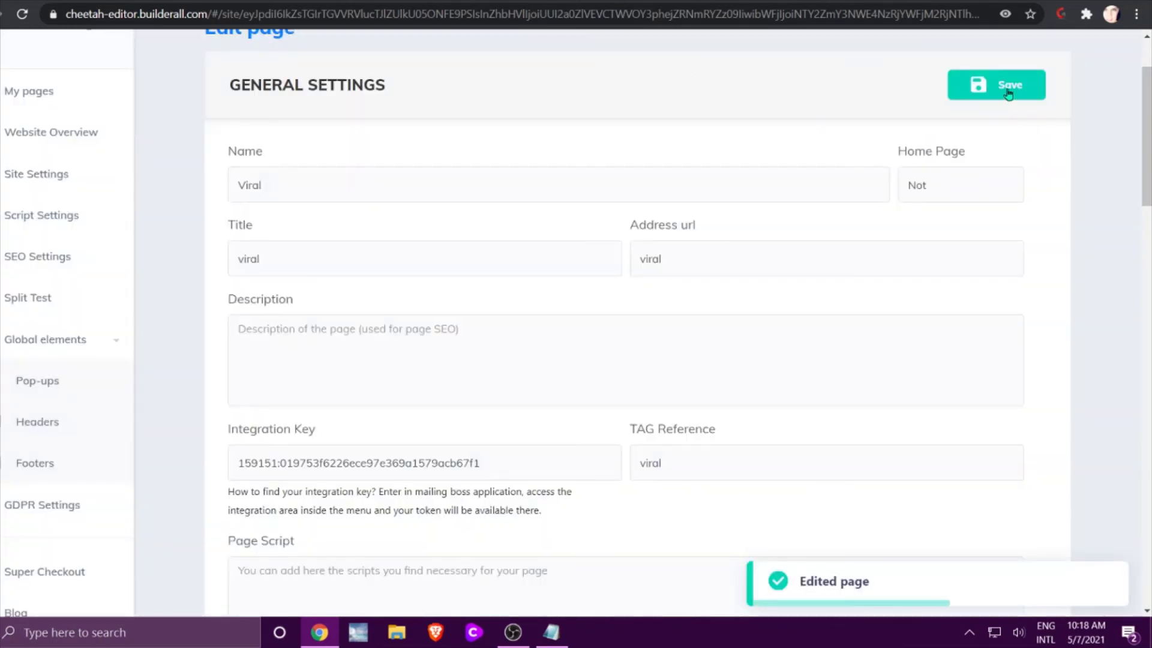
{"action": "left_click", "coordinate": [1005, 89]}
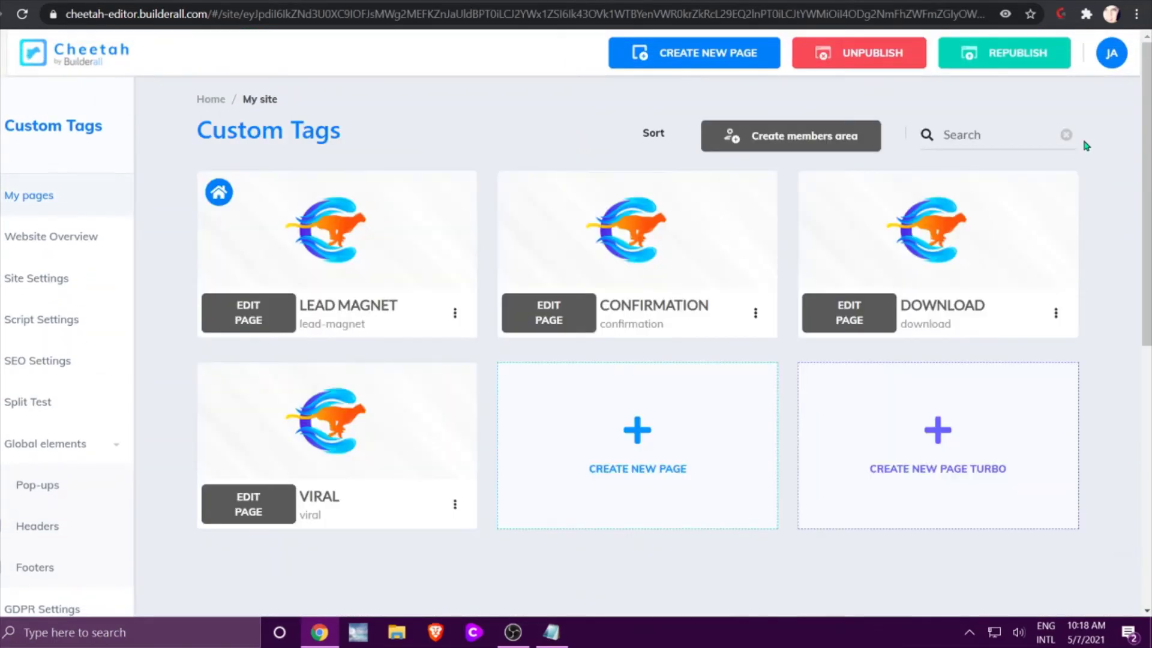
- Republish the Custom Tags site and open the live Lead Magnet page
{"action": "left_click", "coordinate": [998, 60]}
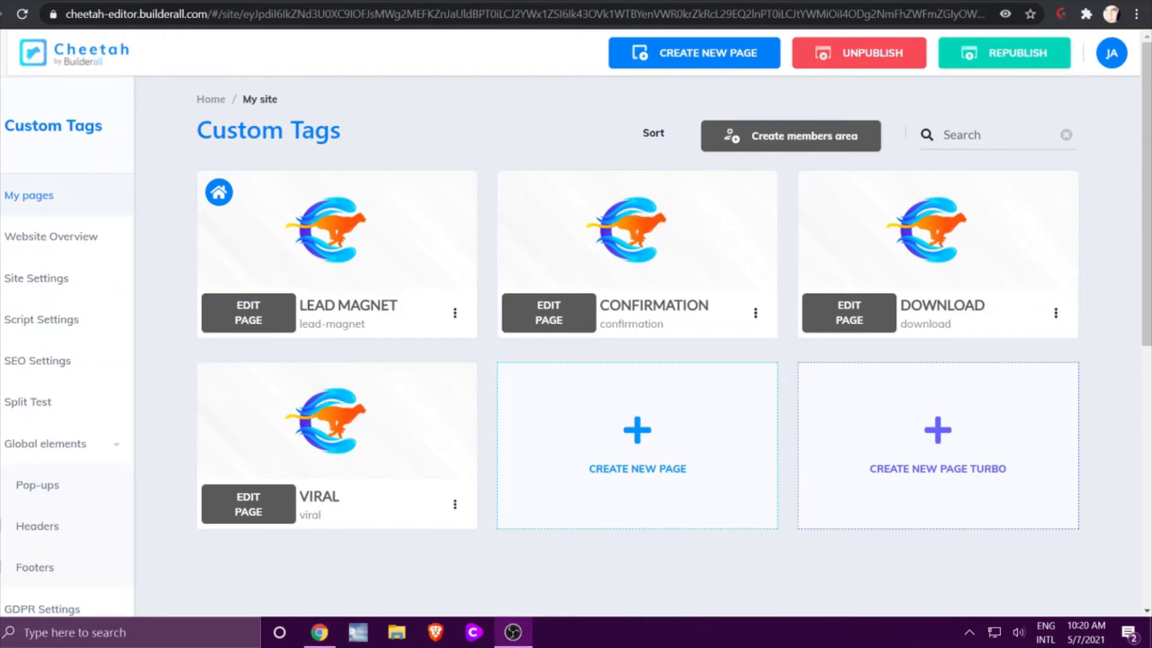
{"action": "left_click", "coordinate": [456, 318]}
{"action": "left_click", "coordinate": [419, 387]}
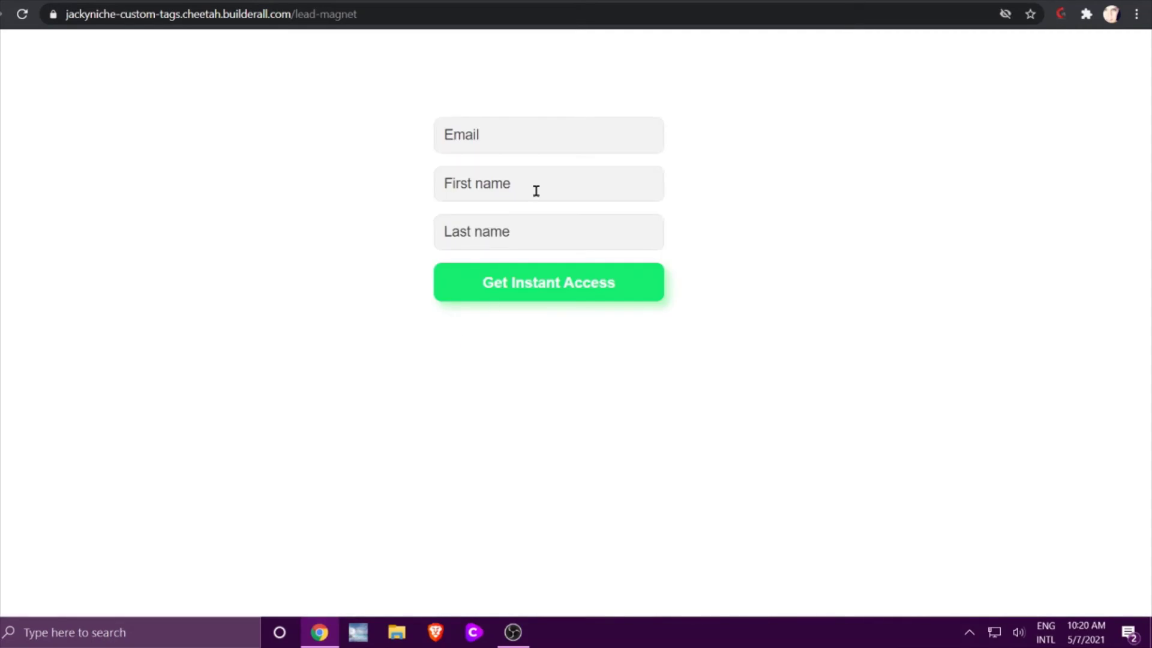
- Fill the live opt-in form with the subscriber's email, first name and last name, and submit it for instant access
{"action": "left_click", "coordinate": [555, 134]}
{"action": "left_click", "coordinate": [544, 175]}
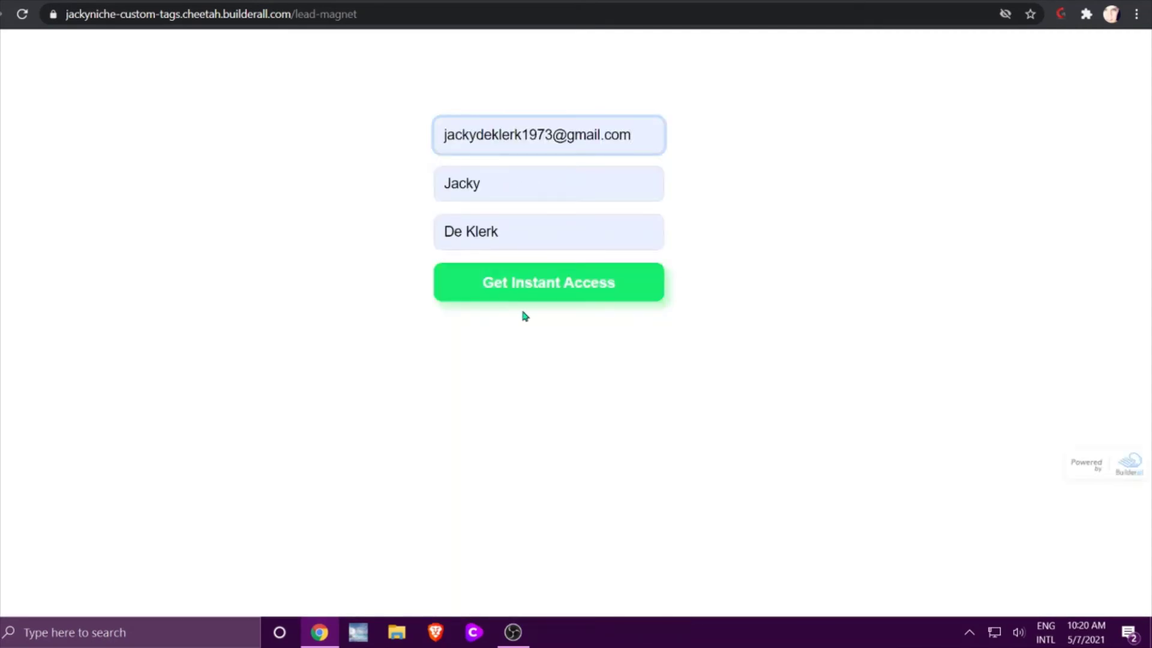
{"action": "left_click", "coordinate": [548, 297]}
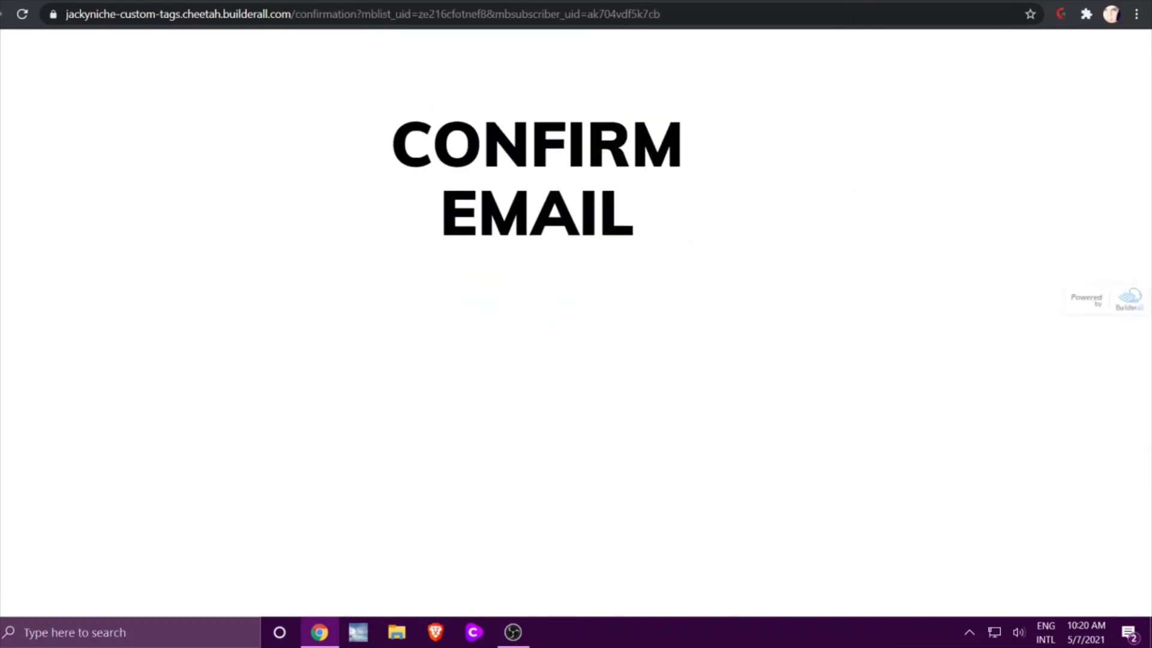
{"action": "key", "text": "ctrl+Tab"}
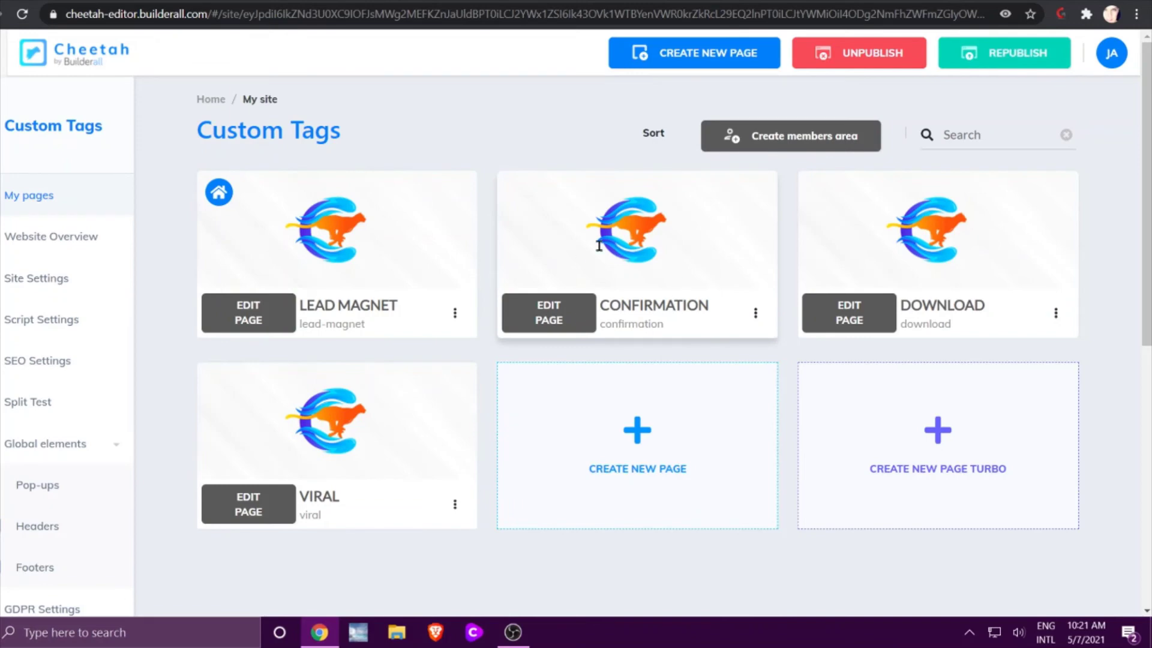
{"action": "key", "text": "ctrl+Tab"}
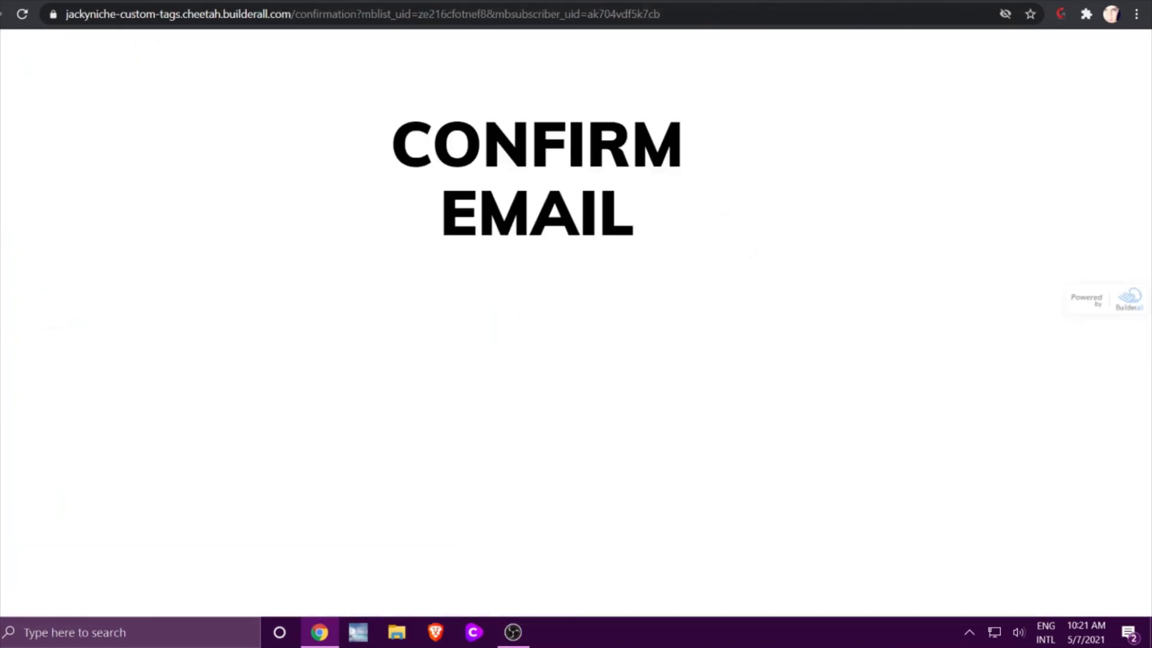
- Switch to Gmail, refresh the inbox, open the new "Please confirm your subscription" email and follow its confirmation link
{"action": "key", "text": "ctrl+shift+Tab"}
{"action": "key", "text": "ctrl+shift+Tab"}
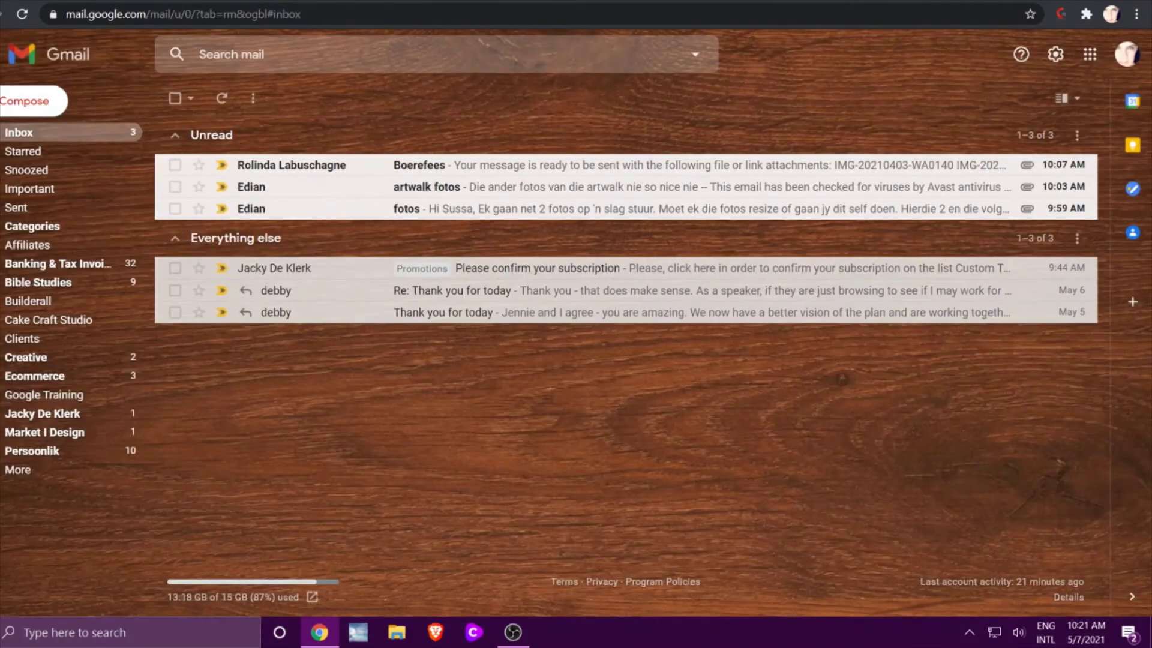
{"action": "left_click", "coordinate": [23, 15]}
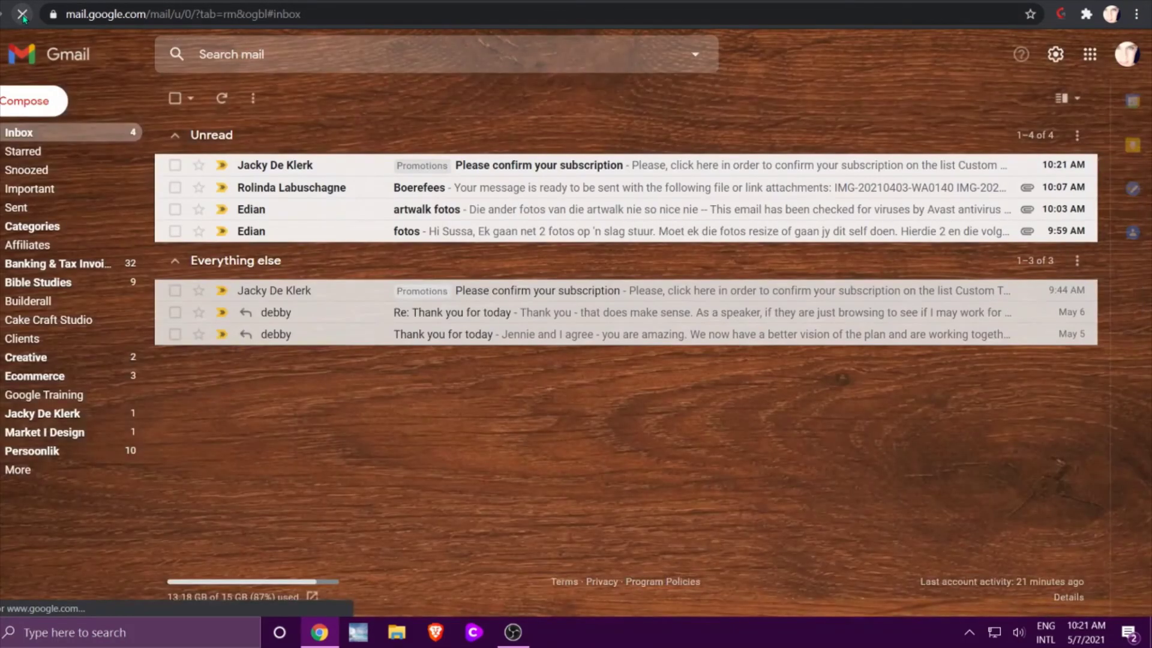
{"action": "left_click", "coordinate": [489, 168]}
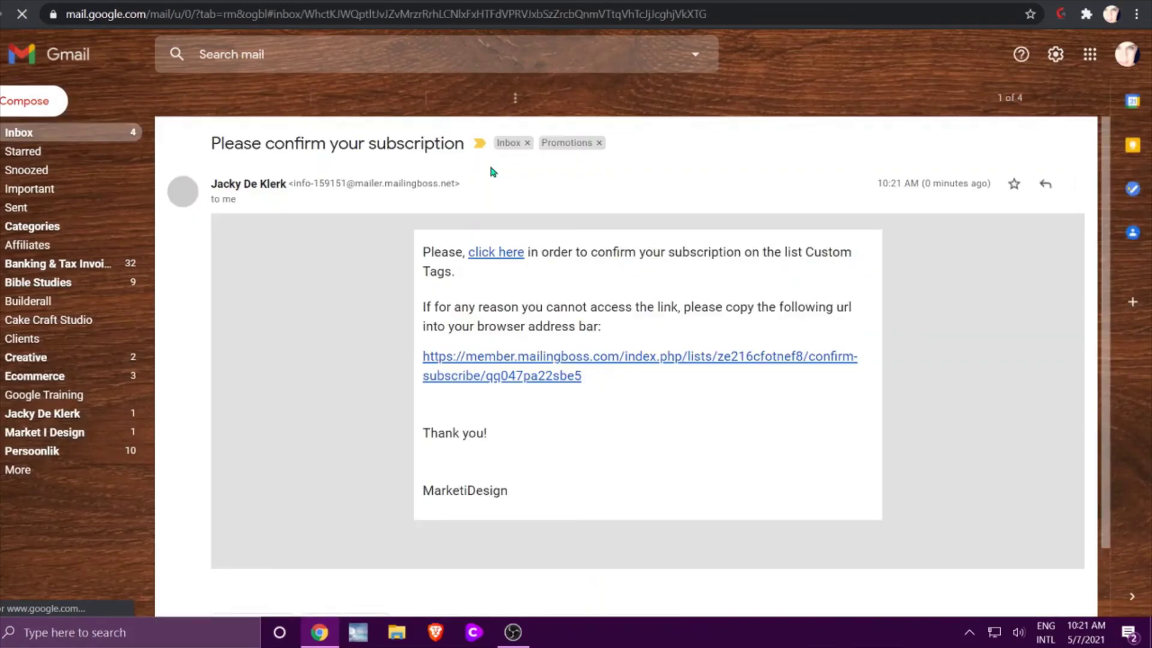
{"action": "left_click", "coordinate": [492, 255]}
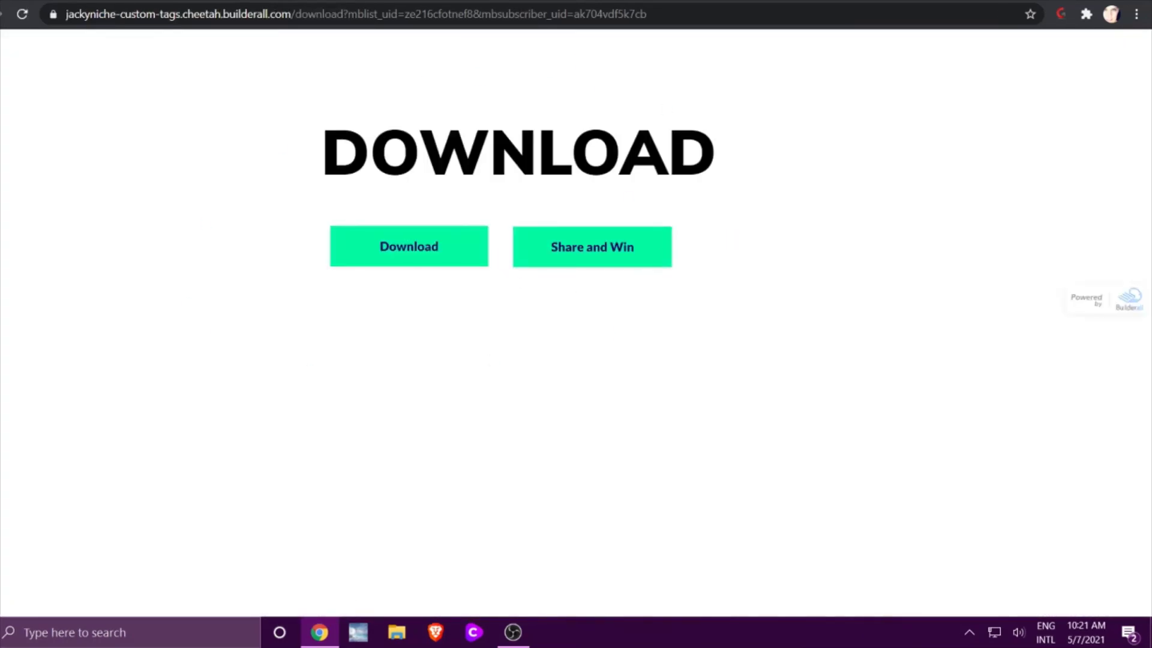
- On the live Download page, follow the Download link and the Share and Win link to trigger their tags
{"action": "key", "text": "ctrl+Tab"}
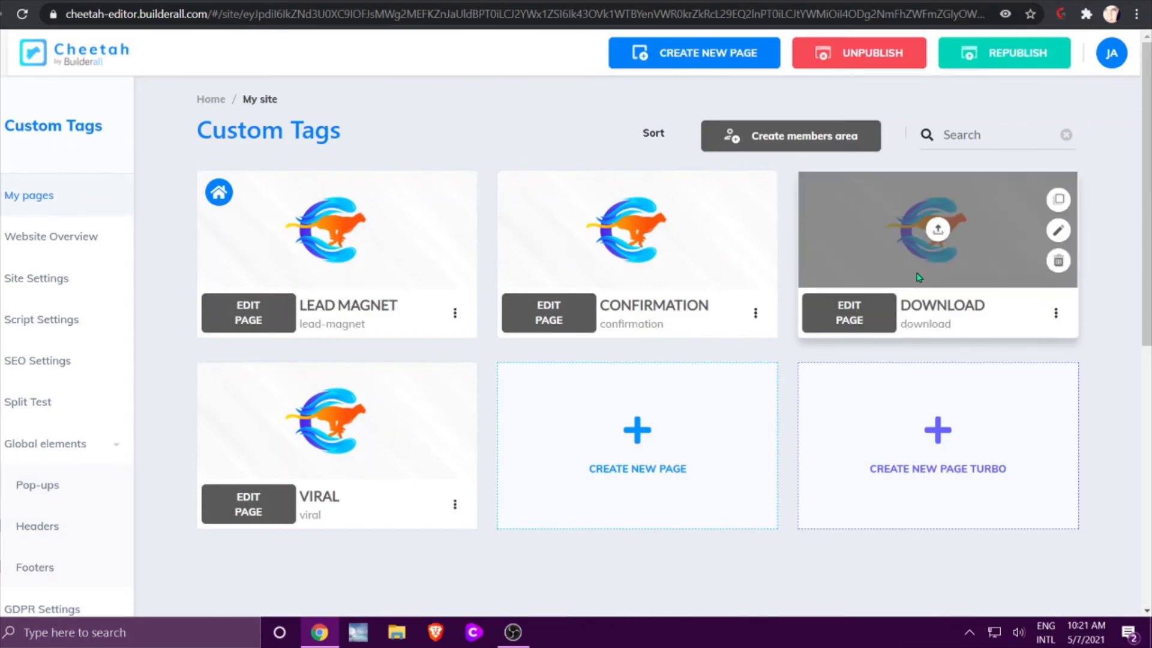
{"action": "key", "text": "ctrl+Tab"}
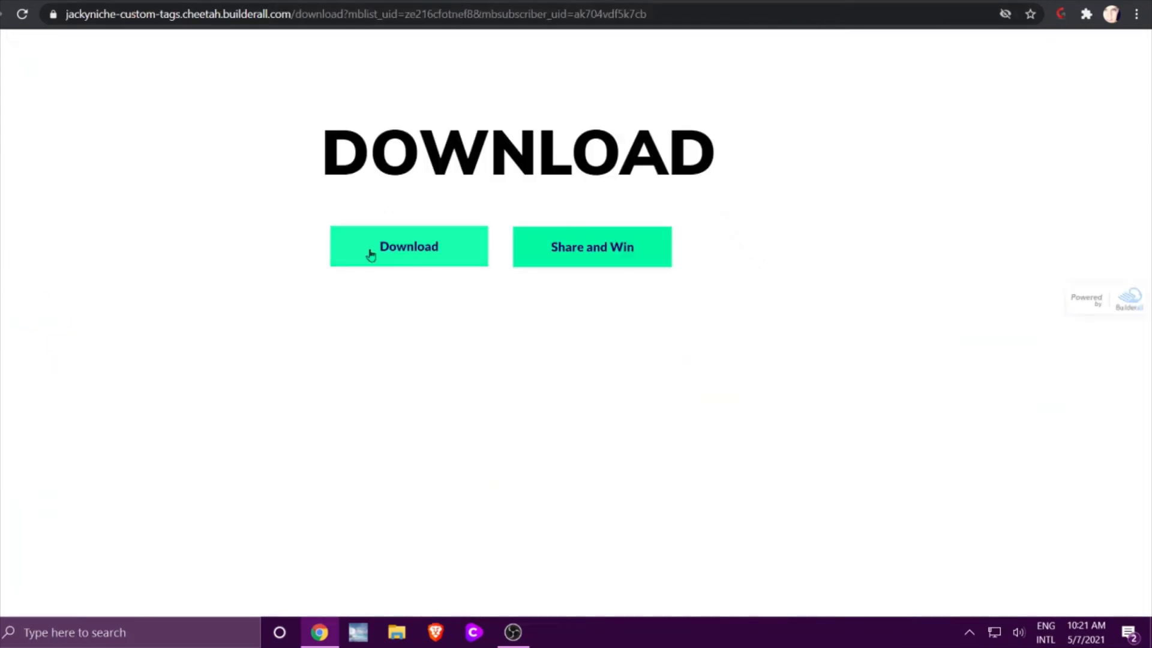
{"action": "left_click", "coordinate": [408, 251]}
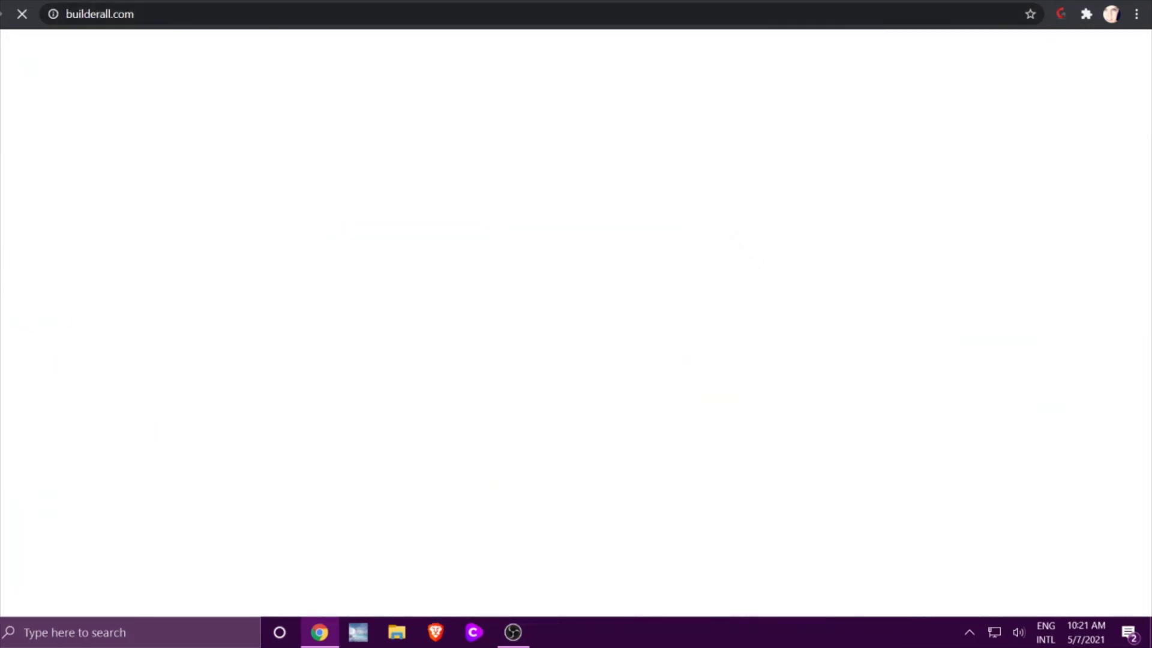
{"action": "left_click", "coordinate": [602, 246]}
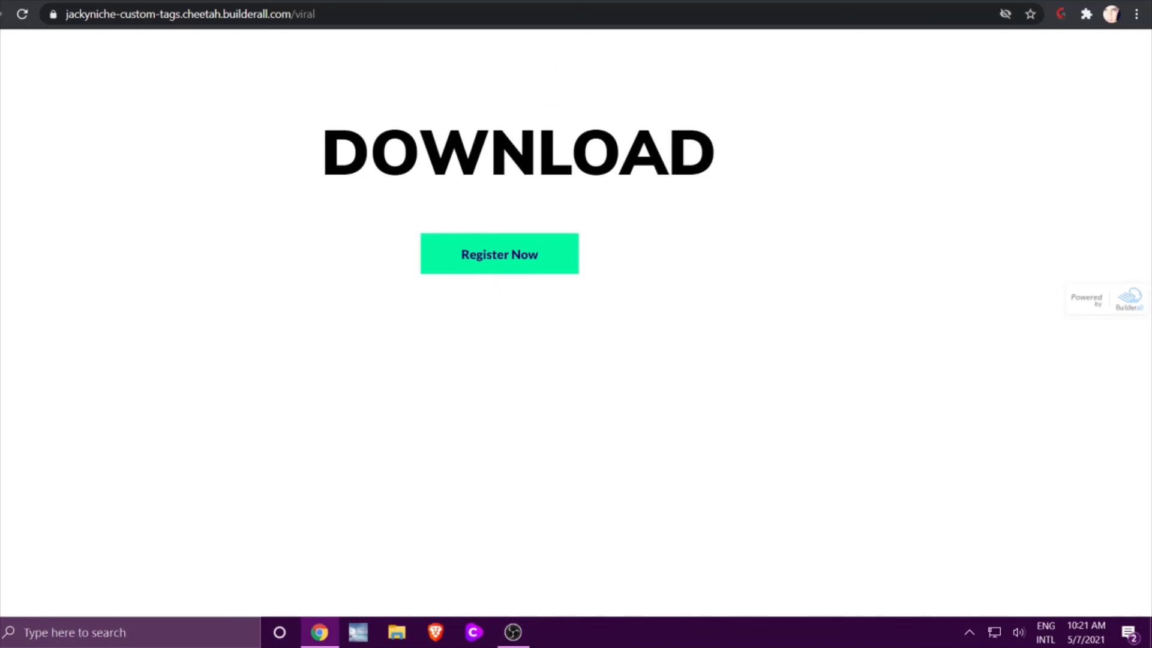
- Switch to the MailingBoss lists, find the Custom Tags list and reload the page to update its subscriber count
{"action": "left_click", "coordinate": [252, 1]}
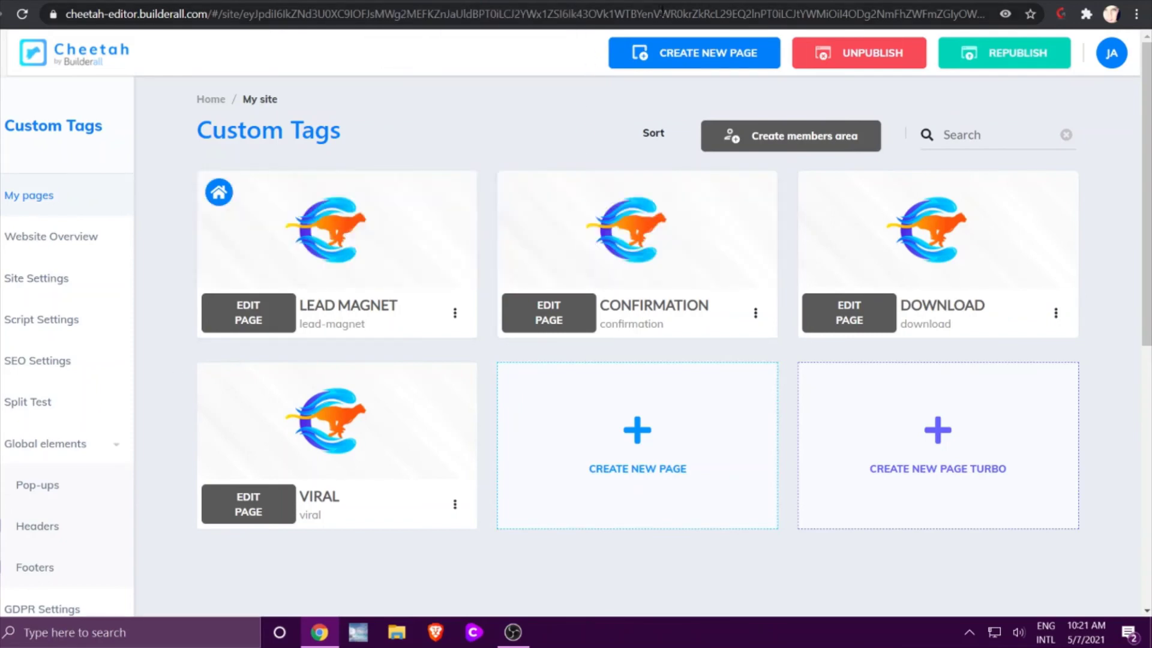
{"action": "key", "text": "ctrl+Tab"}
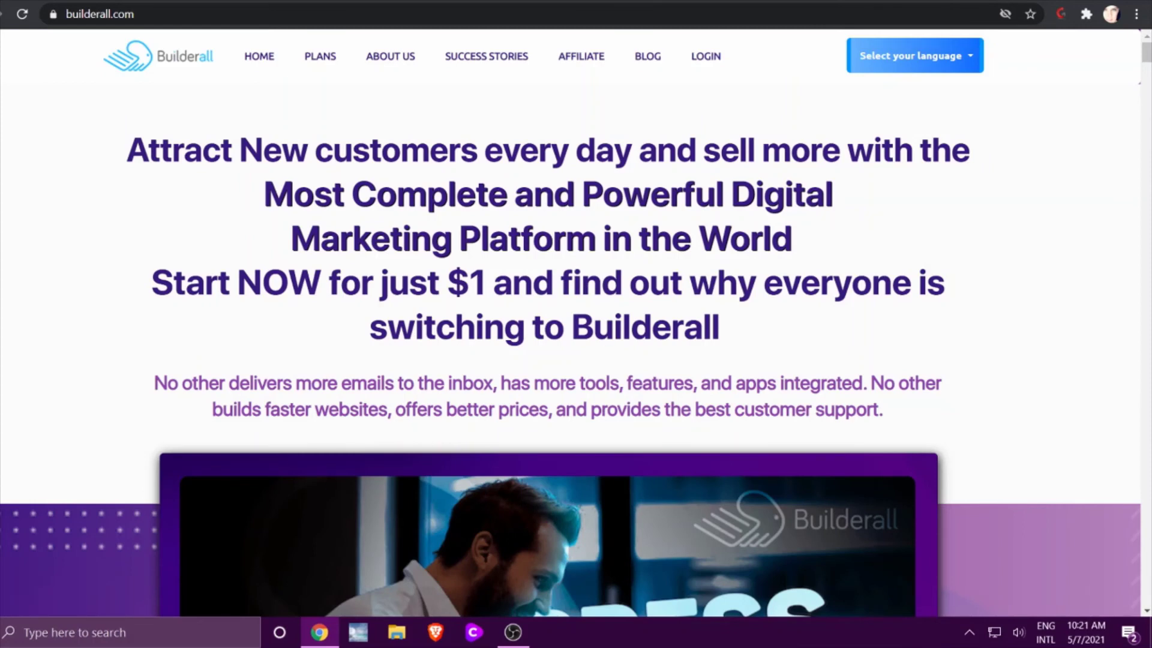
{"action": "key", "text": "ctrl+Tab"}
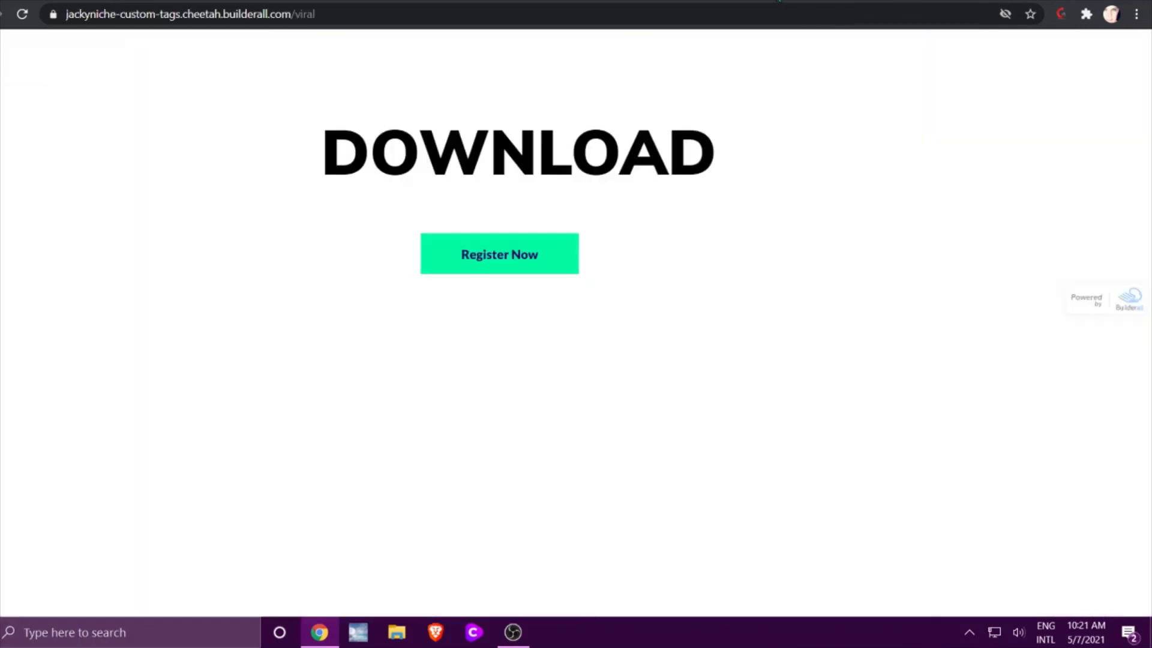
{"action": "key", "text": "ctrl+Tab"}
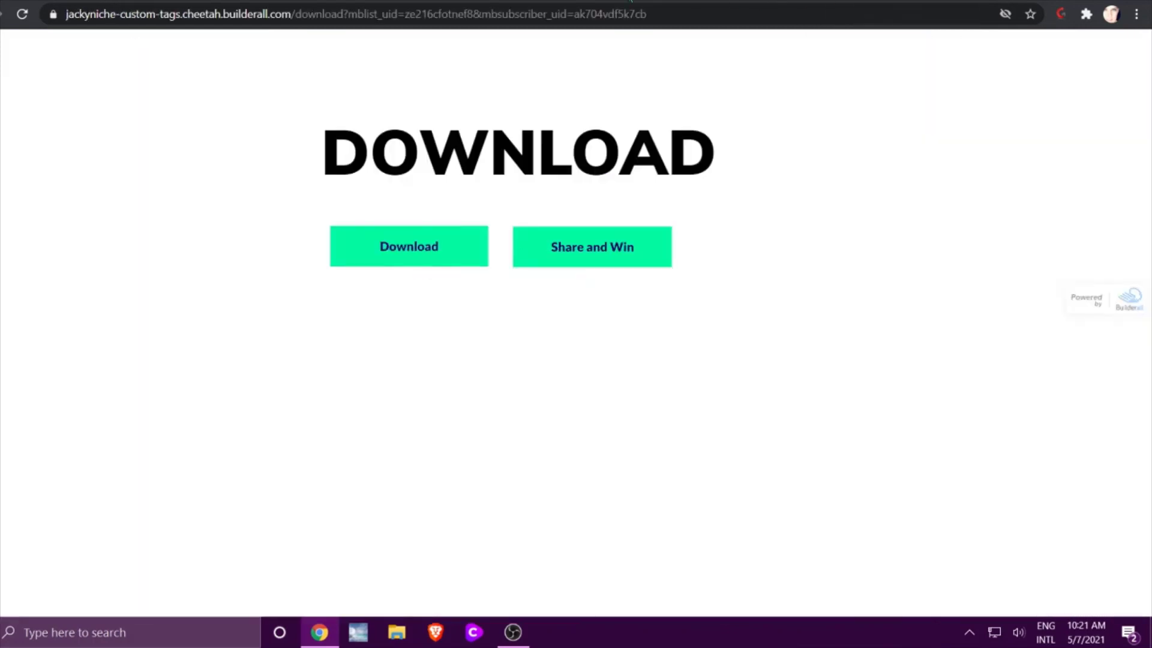
{"action": "key", "text": "ctrl+Tab"}
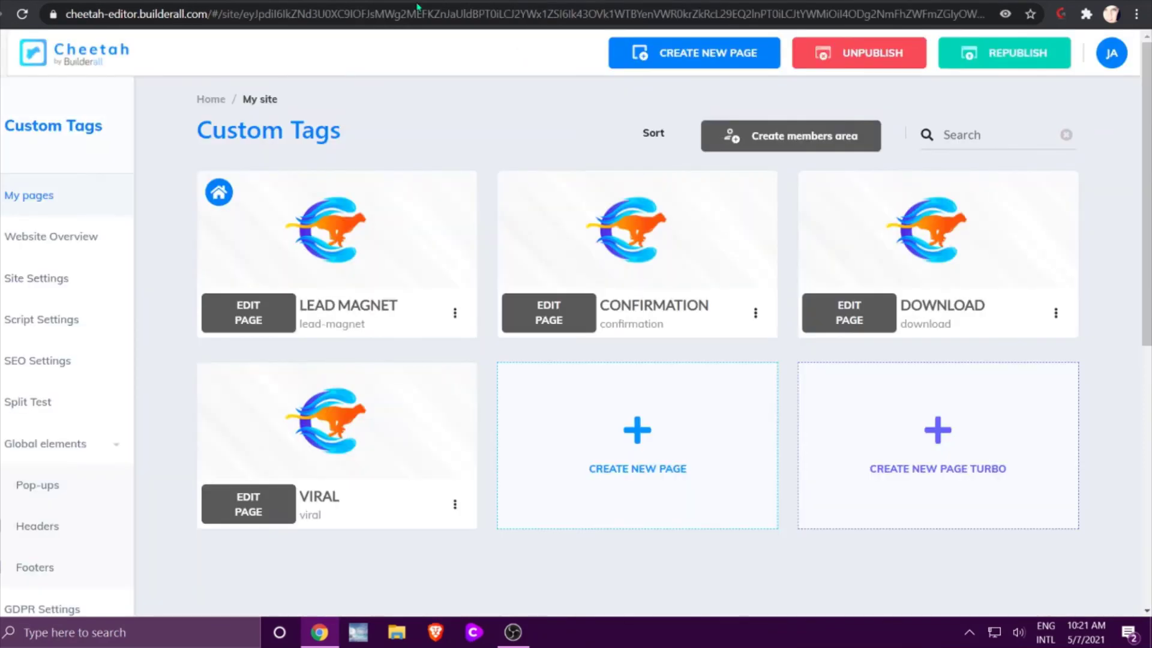
{"action": "mouse_move", "coordinate": [506, 208]}
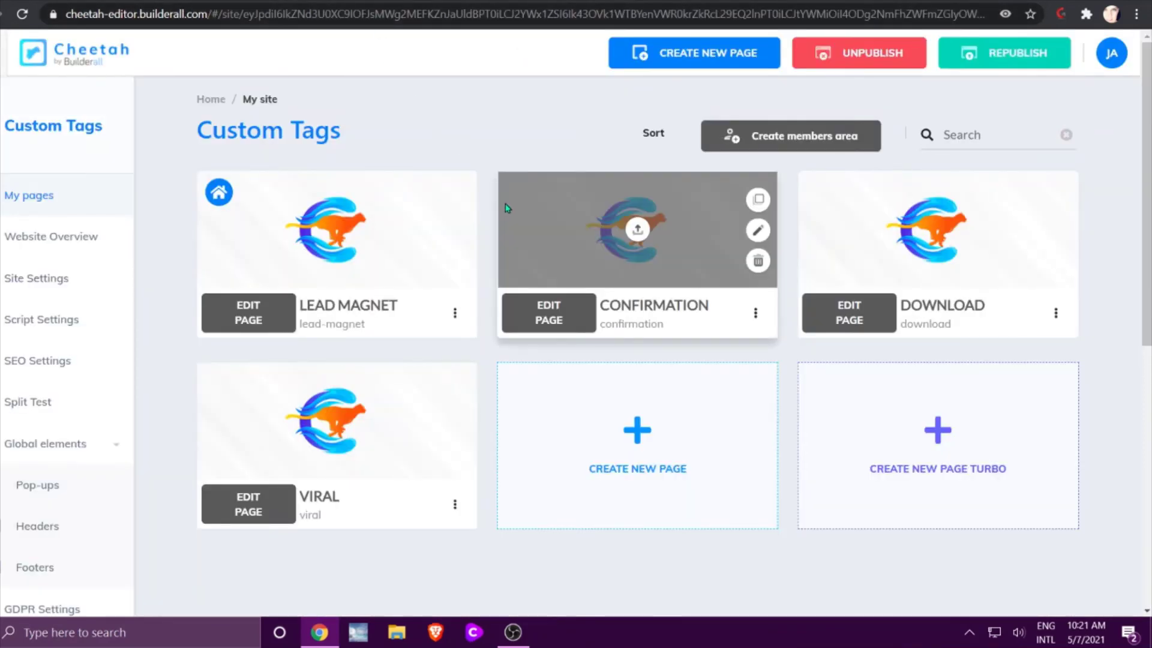
{"action": "left_click", "coordinate": [509, 2]}
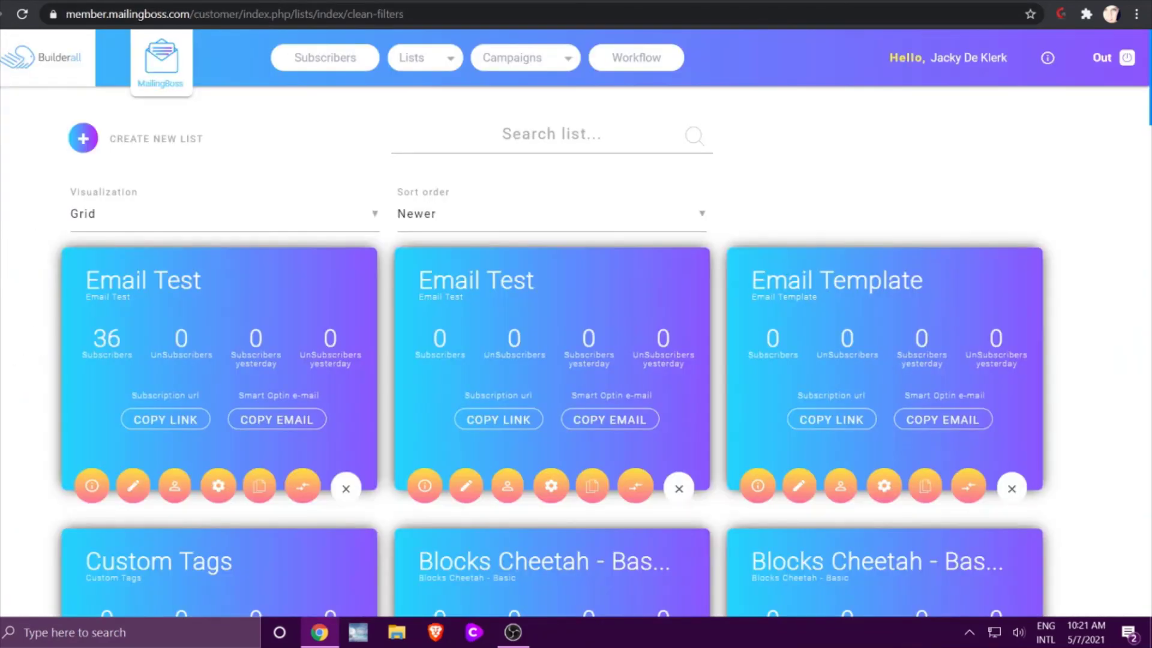
{"action": "scroll", "coordinate": [386, 159], "scroll_direction": "down", "scroll_amount": 5}
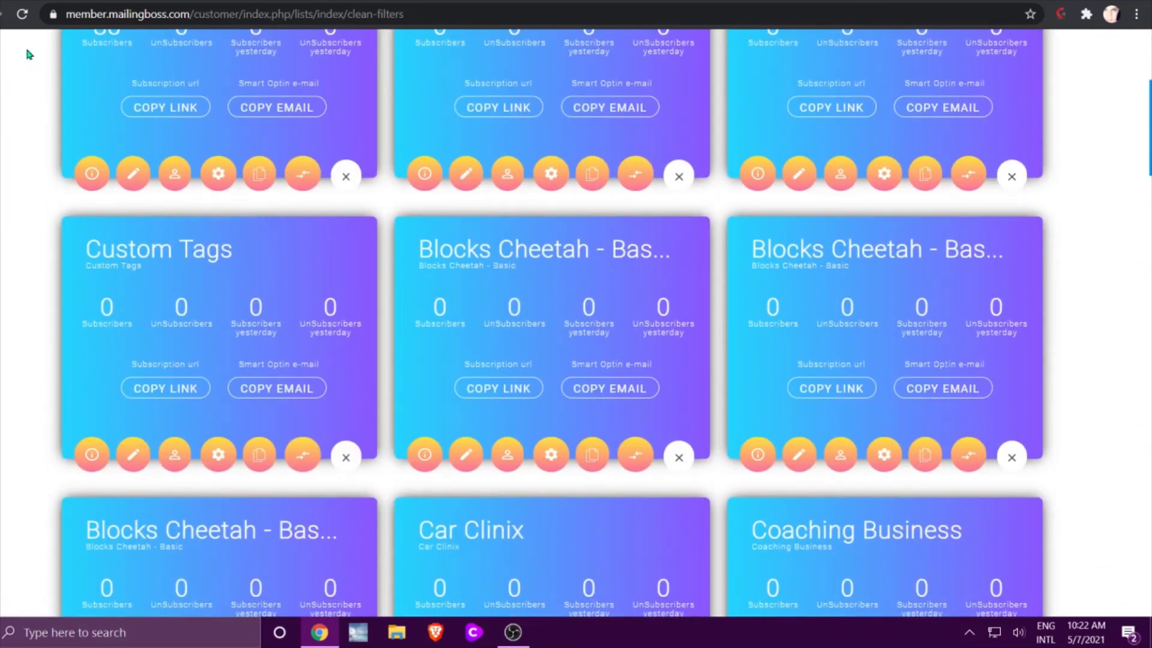
{"action": "left_click", "coordinate": [23, 15]}
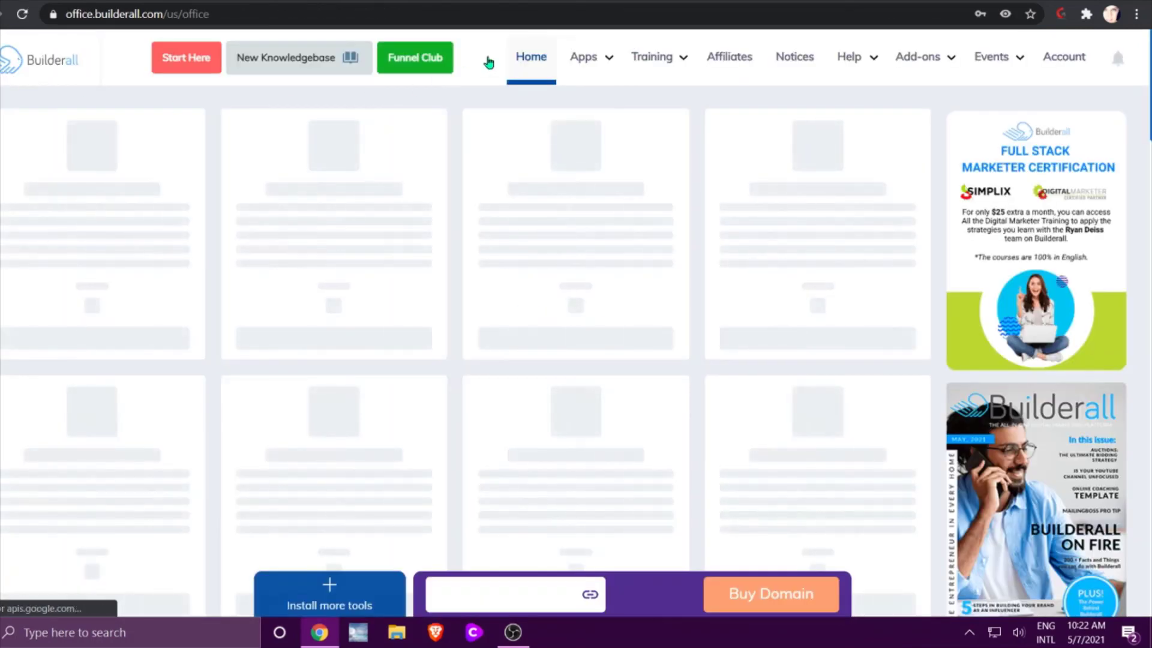
- Reopen Mailingboss Autoresponder from the Builderall office and open the Custom Tags list's subscribers to check the new subscriber's tags
{"action": "left_click", "coordinate": [591, 60]}
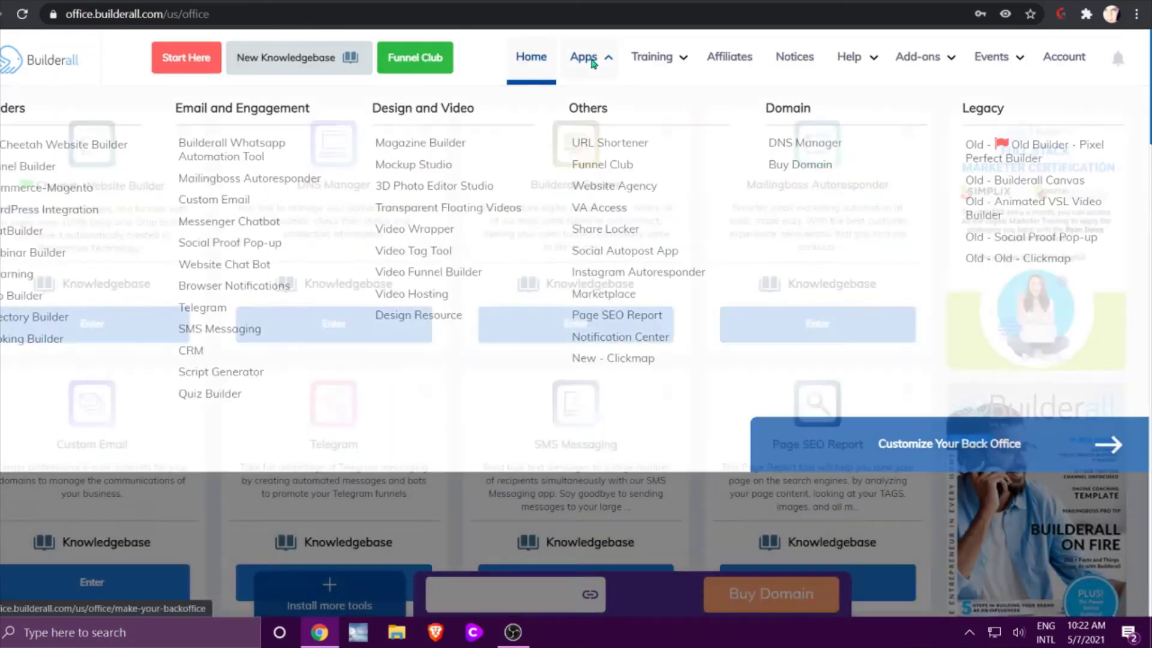
{"action": "left_click", "coordinate": [264, 180]}
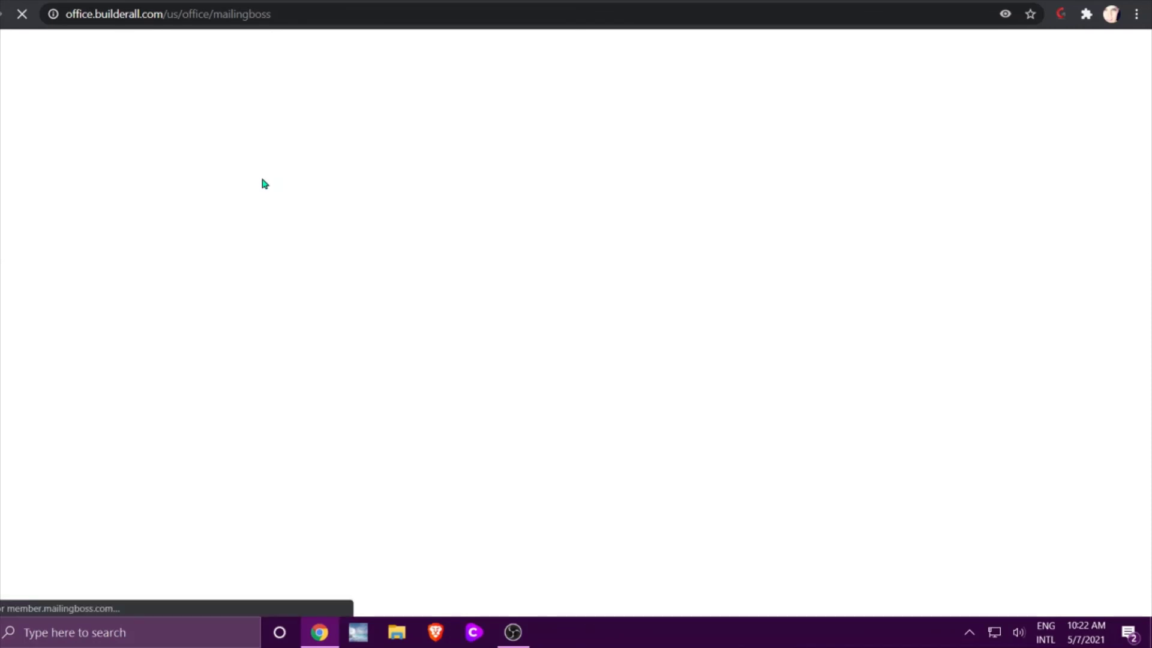
{"action": "scroll", "coordinate": [262, 180], "scroll_direction": "down", "scroll_amount": 5}
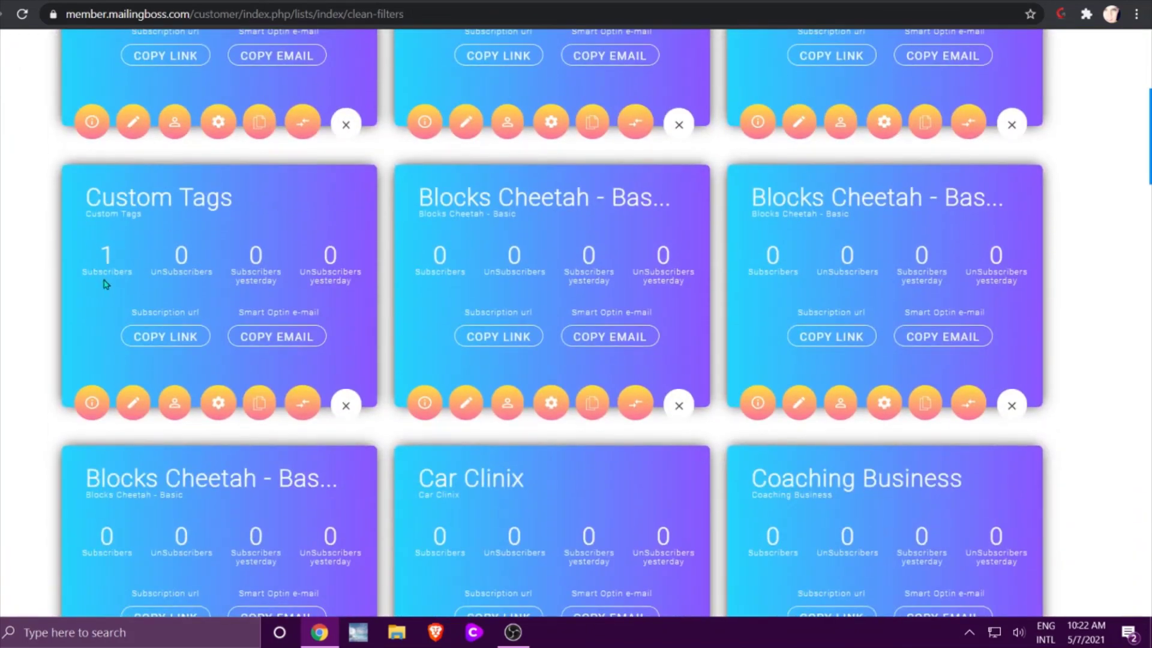
{"action": "left_click", "coordinate": [174, 403]}
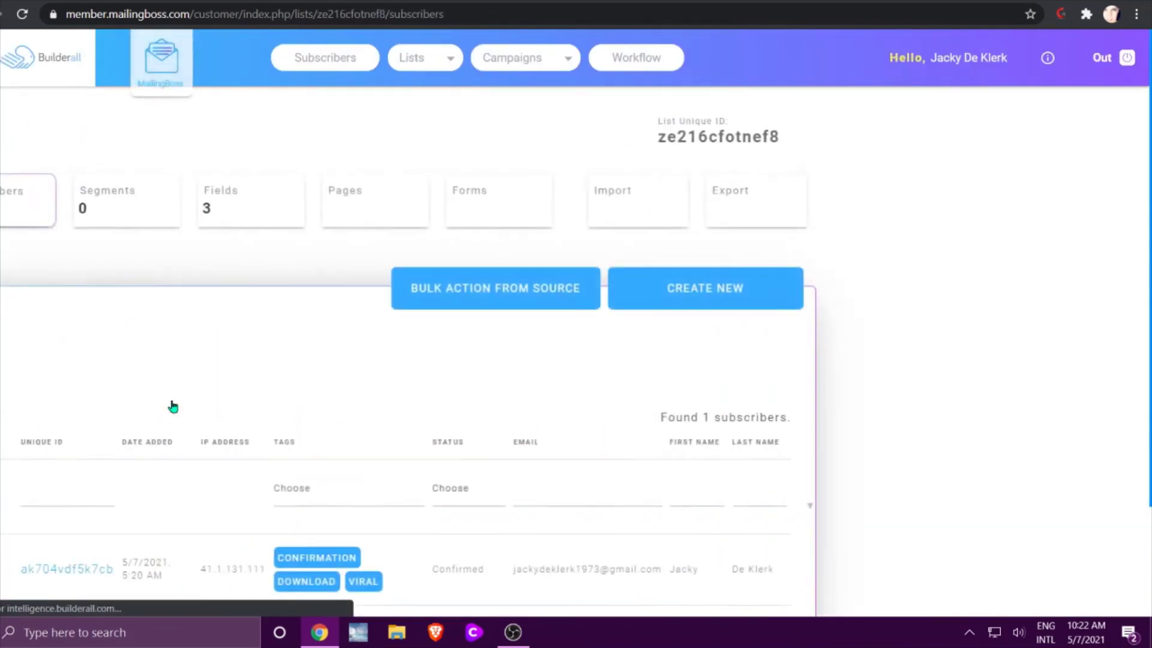
{"action": "scroll", "coordinate": [173, 406], "scroll_direction": "down", "scroll_amount": 2}
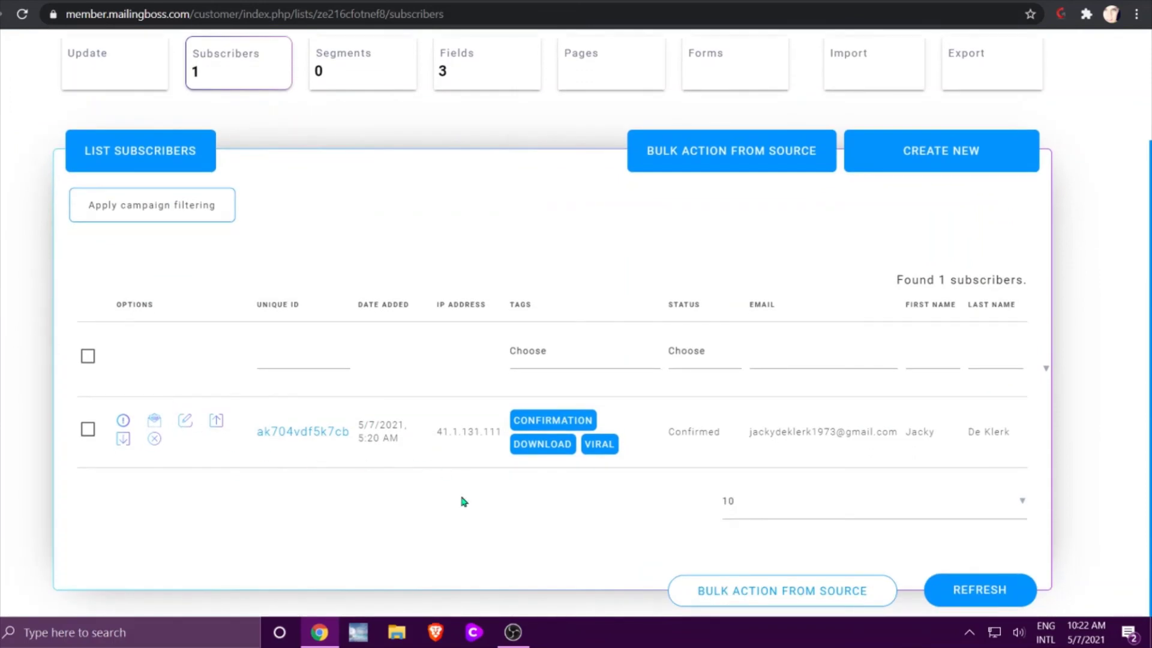